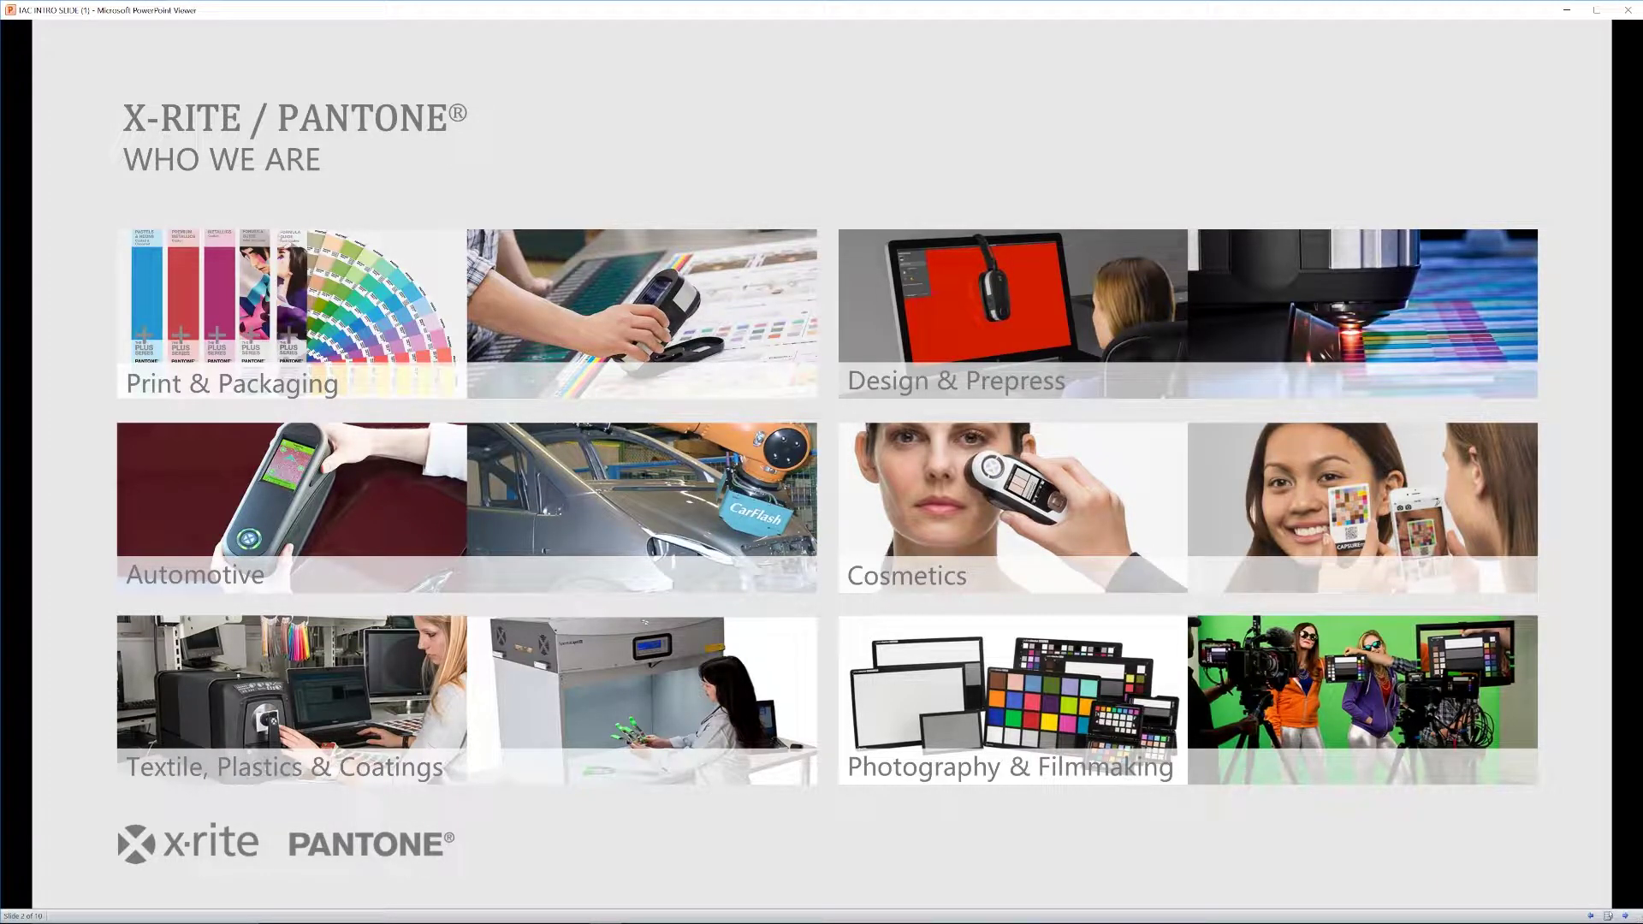
Step: Advance the slideshow to slide 3, the Fundamentals slide on SVBRDF map types
key(Right)
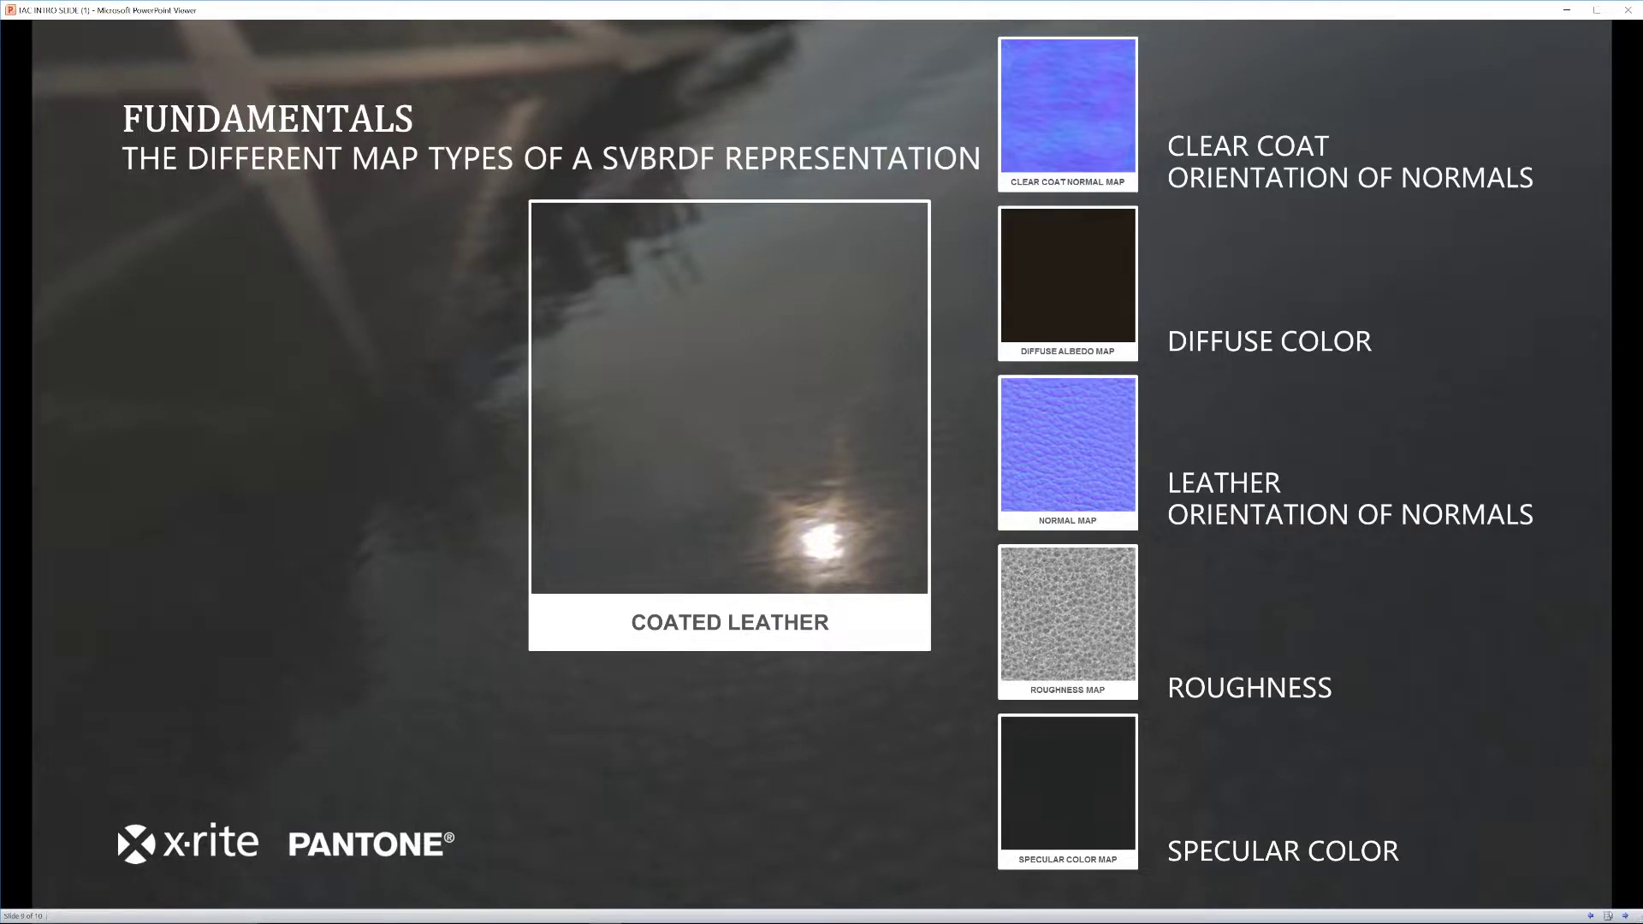
Step: Advance to slide 10 of 10, the Visualize slide introducing the Pantora Viewer
key(Right)
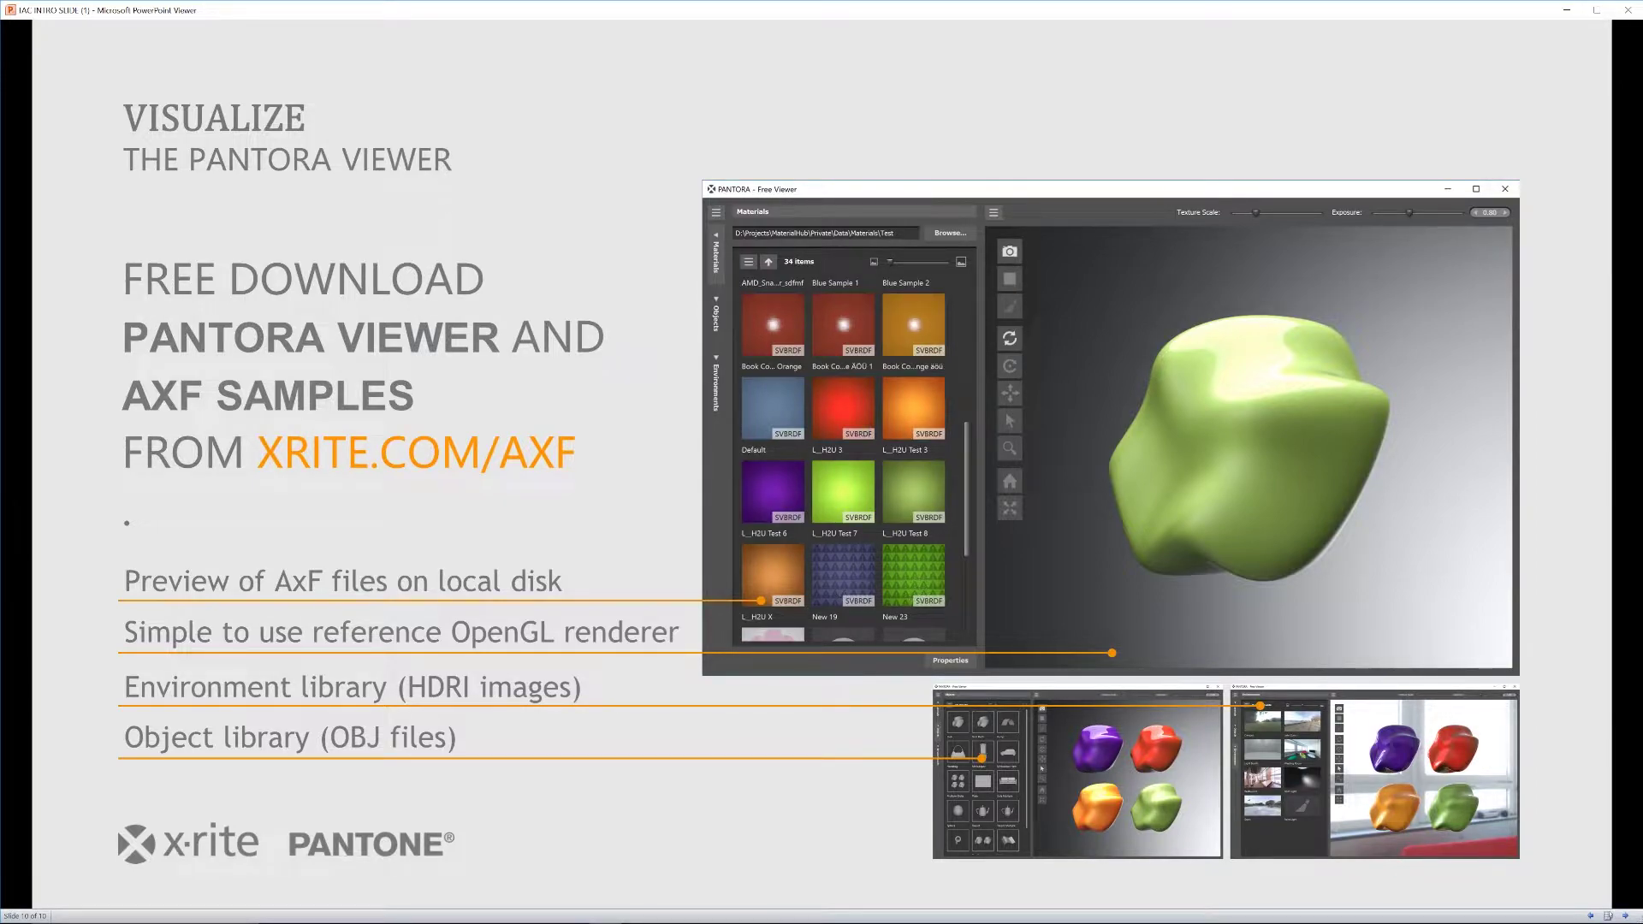
Step: Minimize PowerPoint Viewer so the Pantora Professional window shows
click(1567, 10)
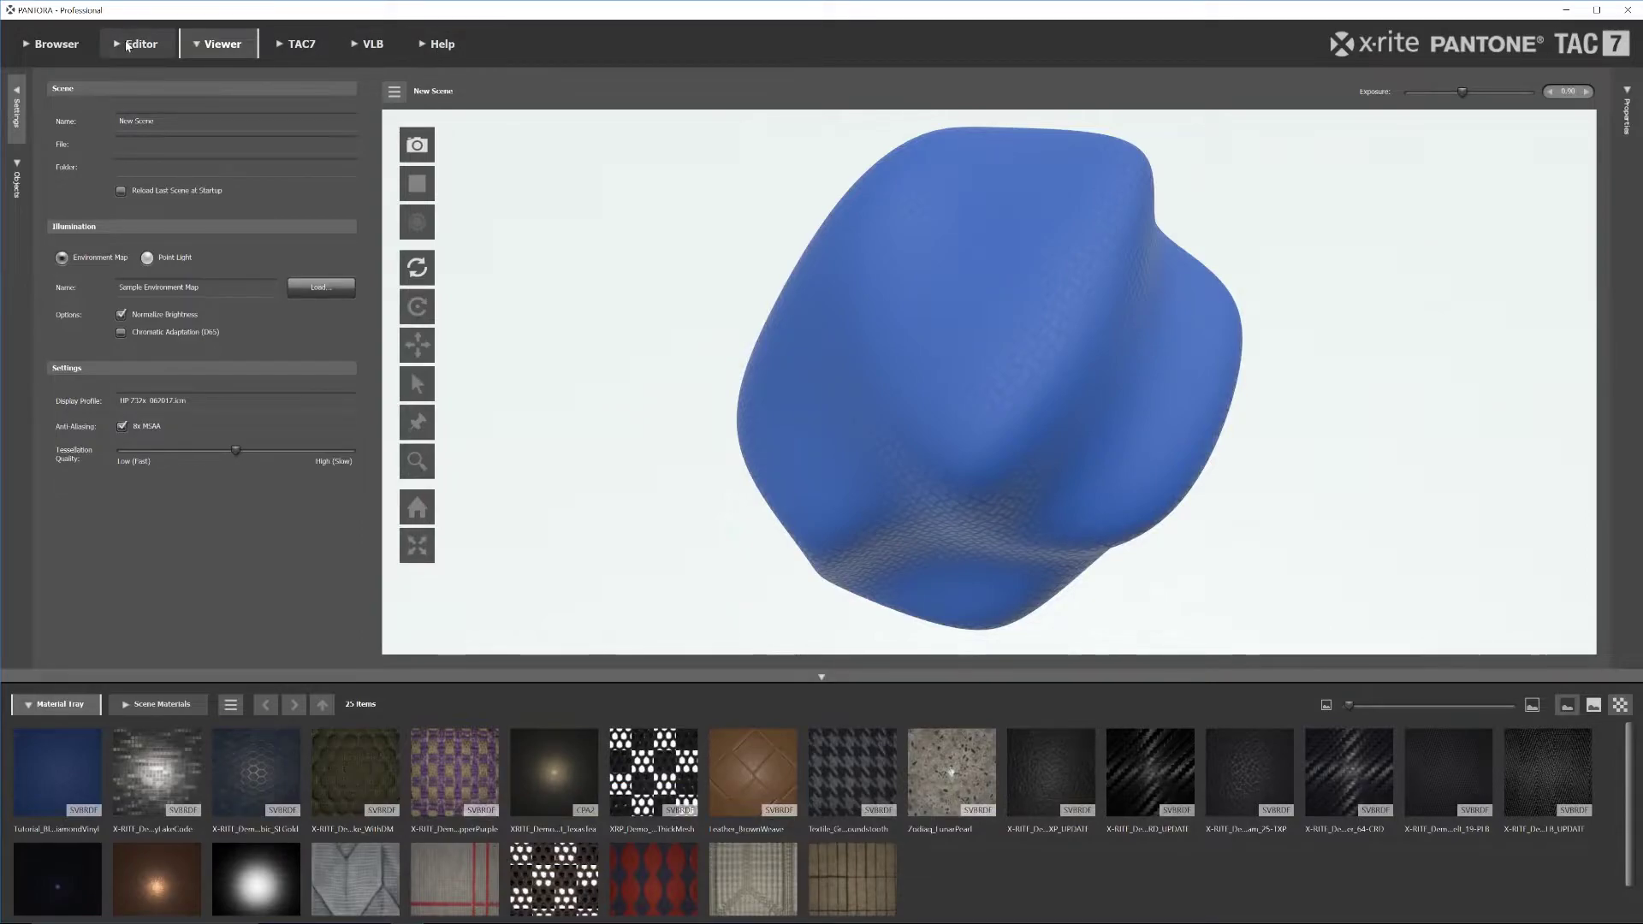
Step: Open the TAC7 Start Job page at its Specify Job step
click(306, 49)
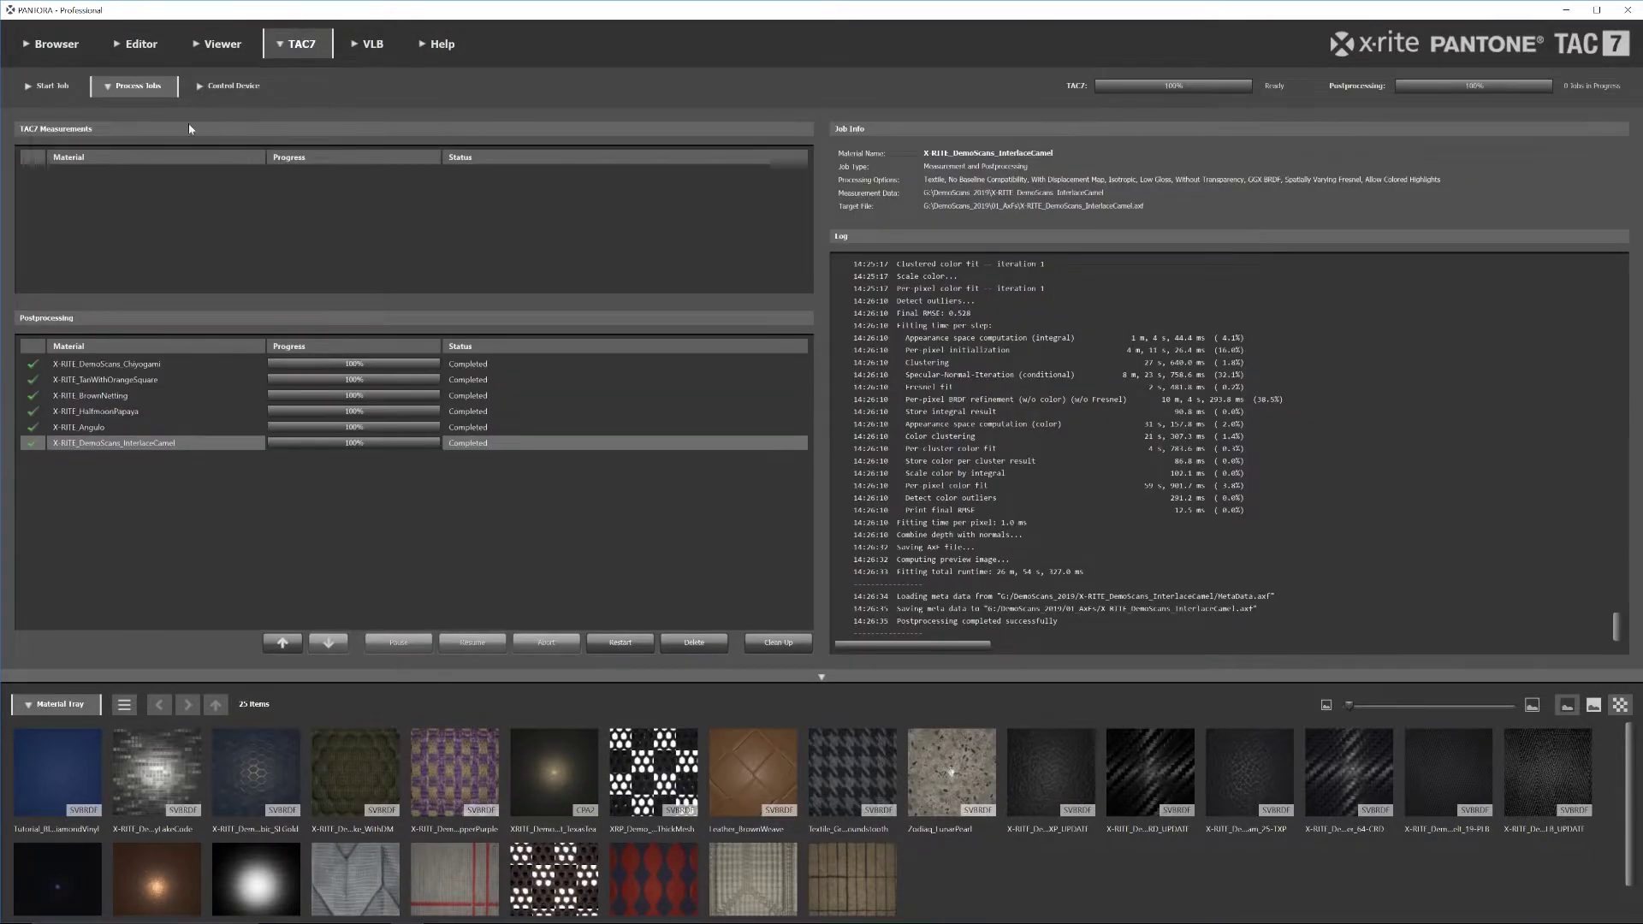
click(53, 87)
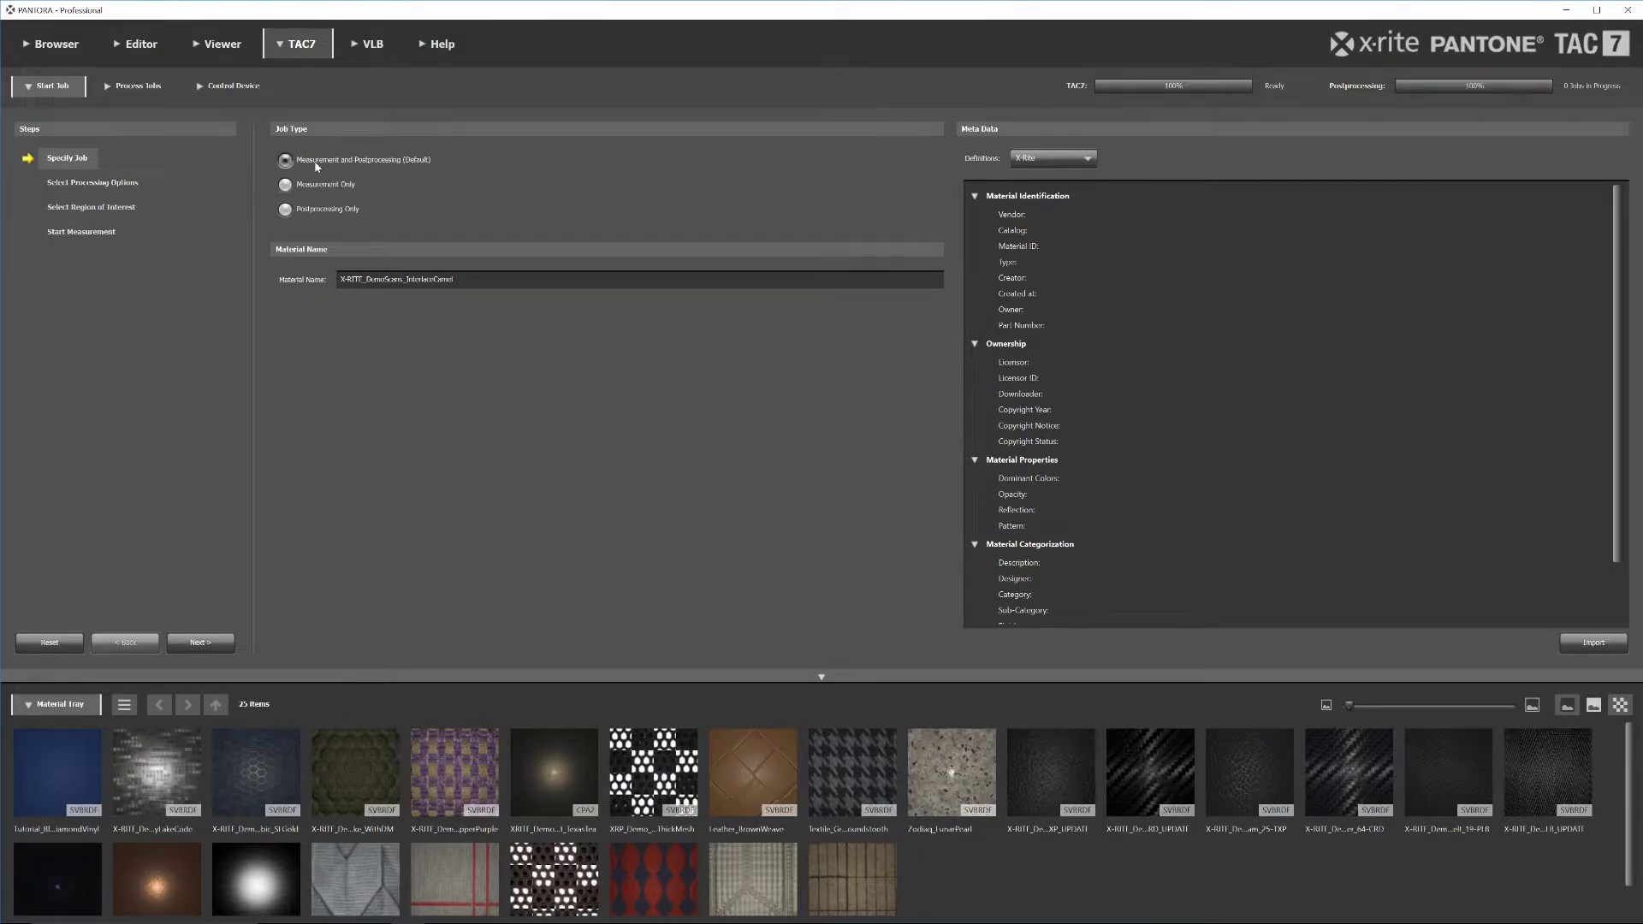
Step: Choose Anisotropic, Medium Gloss and Uniform Fresnel processing options, then continue to Select Region of Interest
click(131, 188)
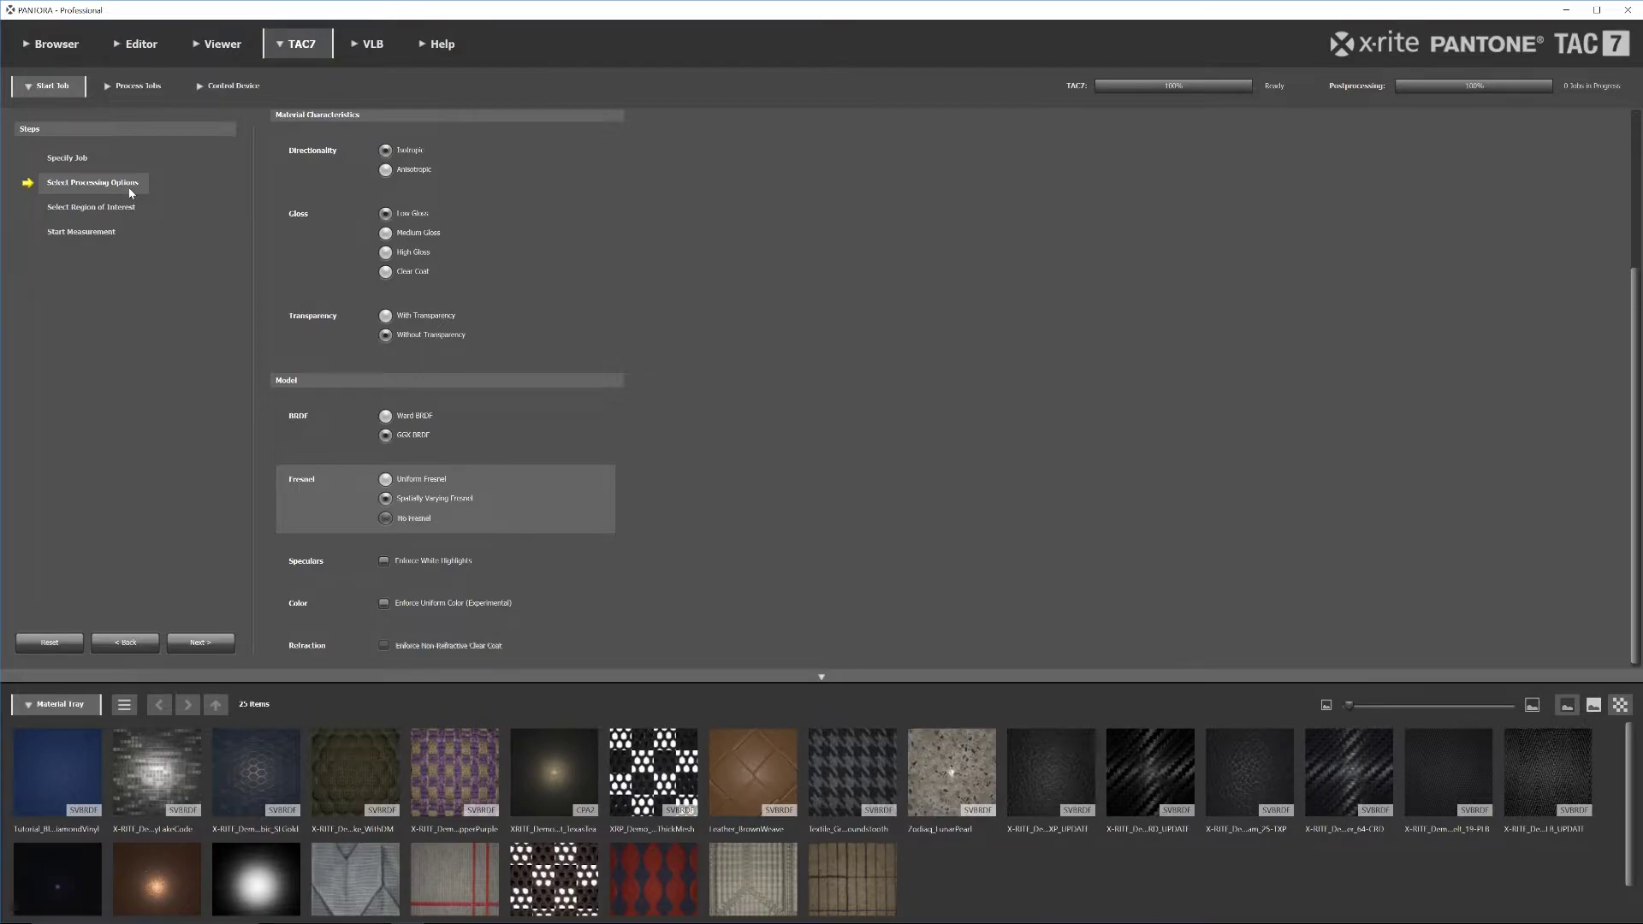
scroll(634, 274, up, 3)
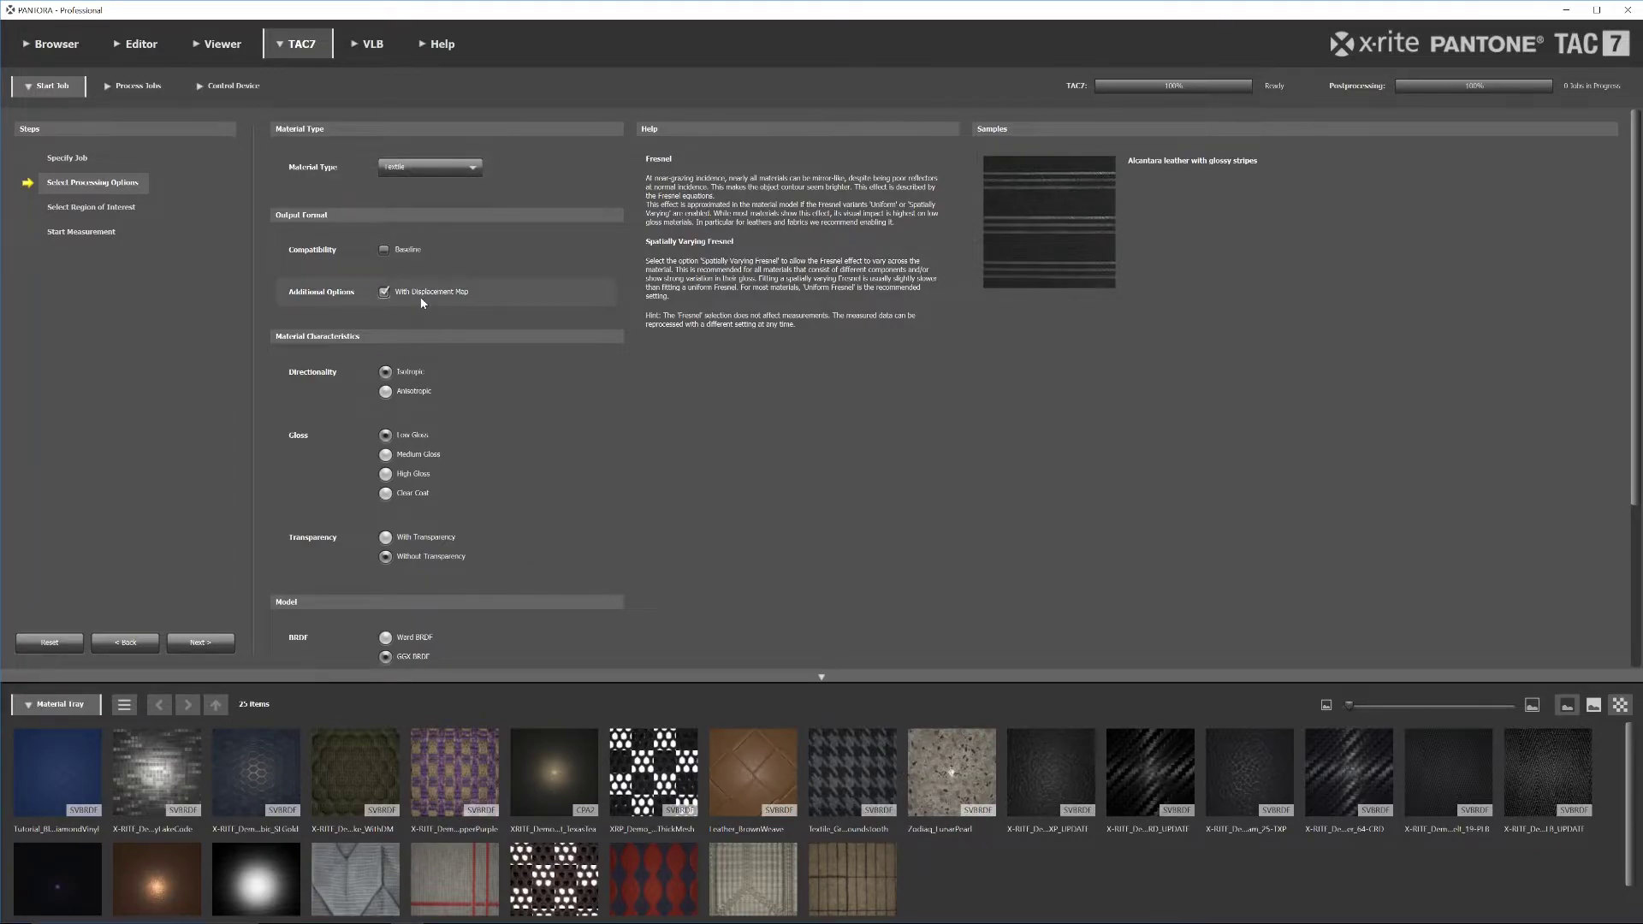
click(408, 394)
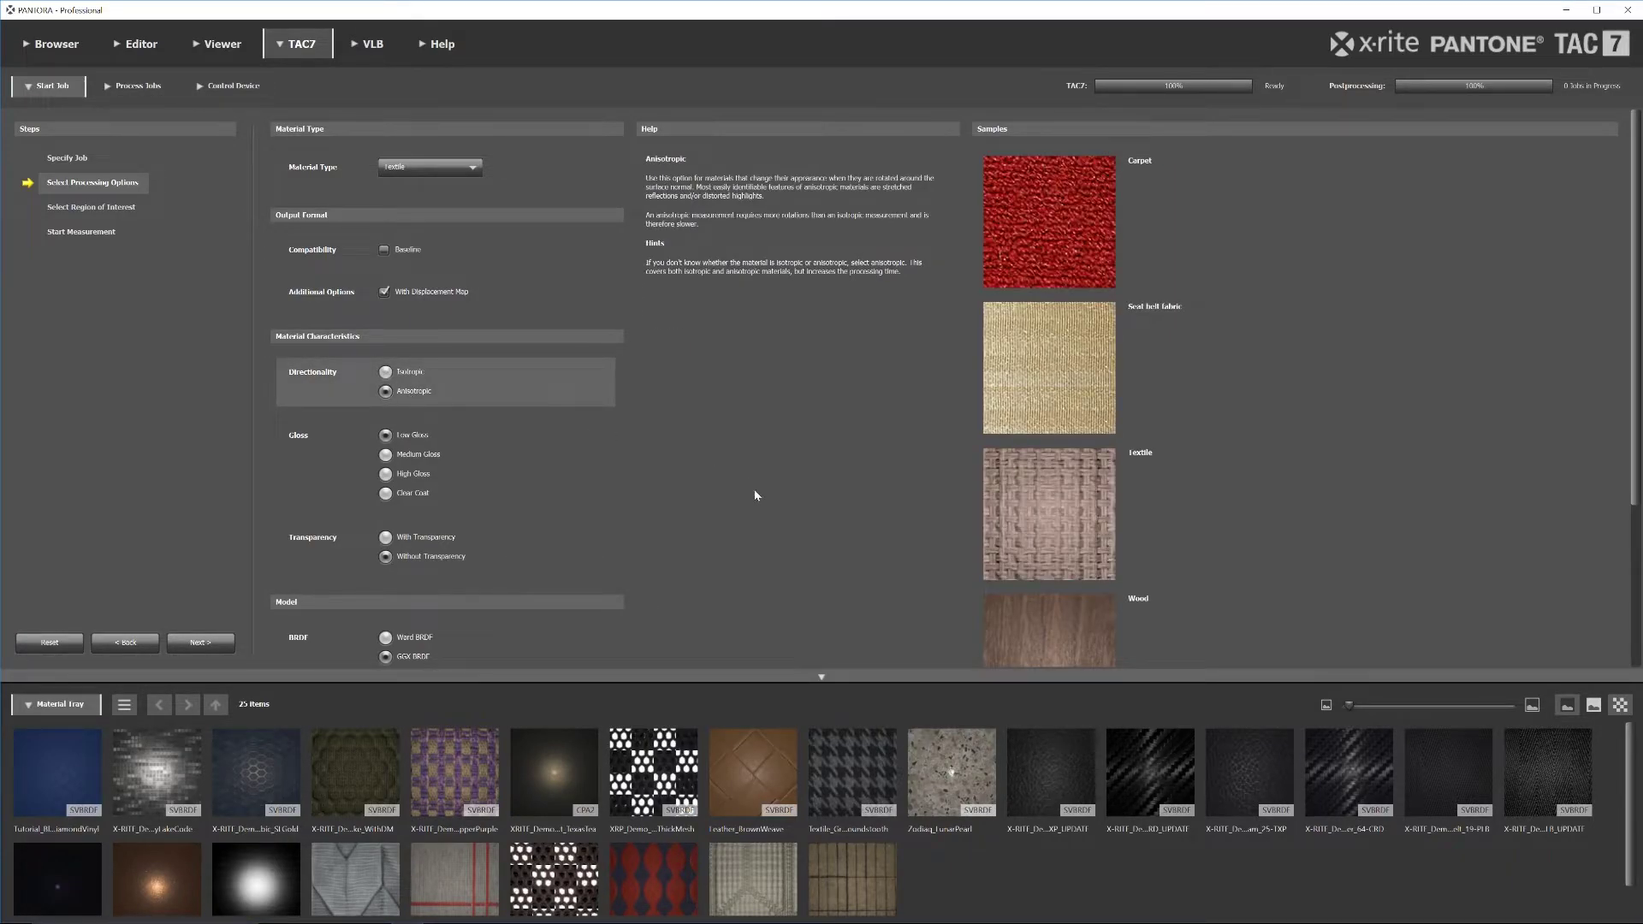
click(425, 457)
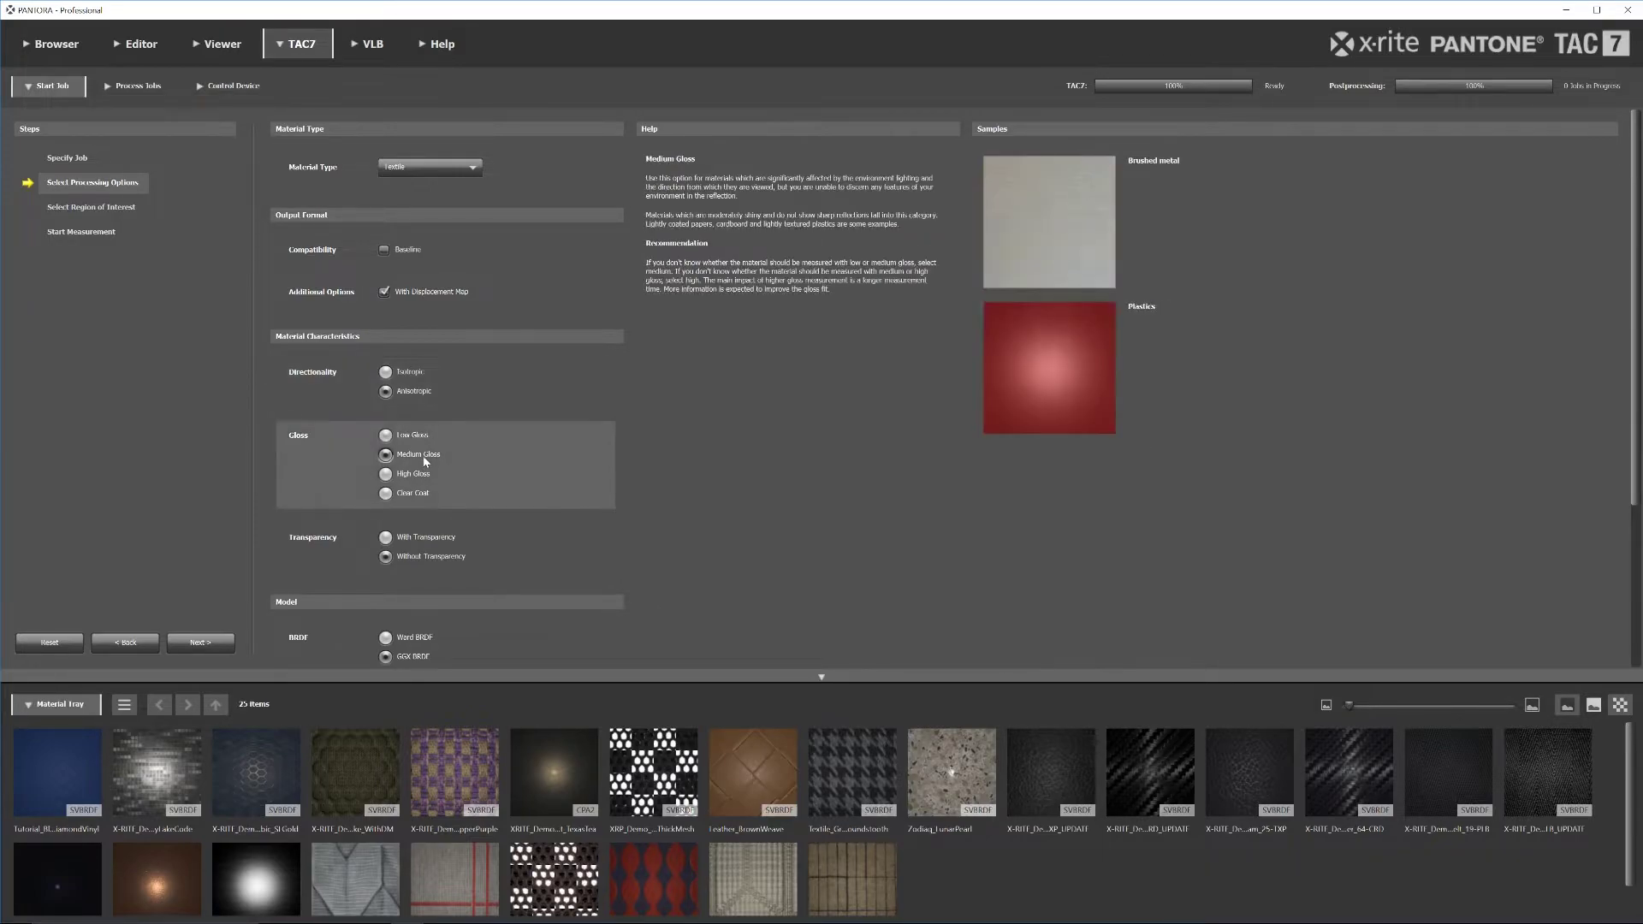
scroll(557, 501, down, 2)
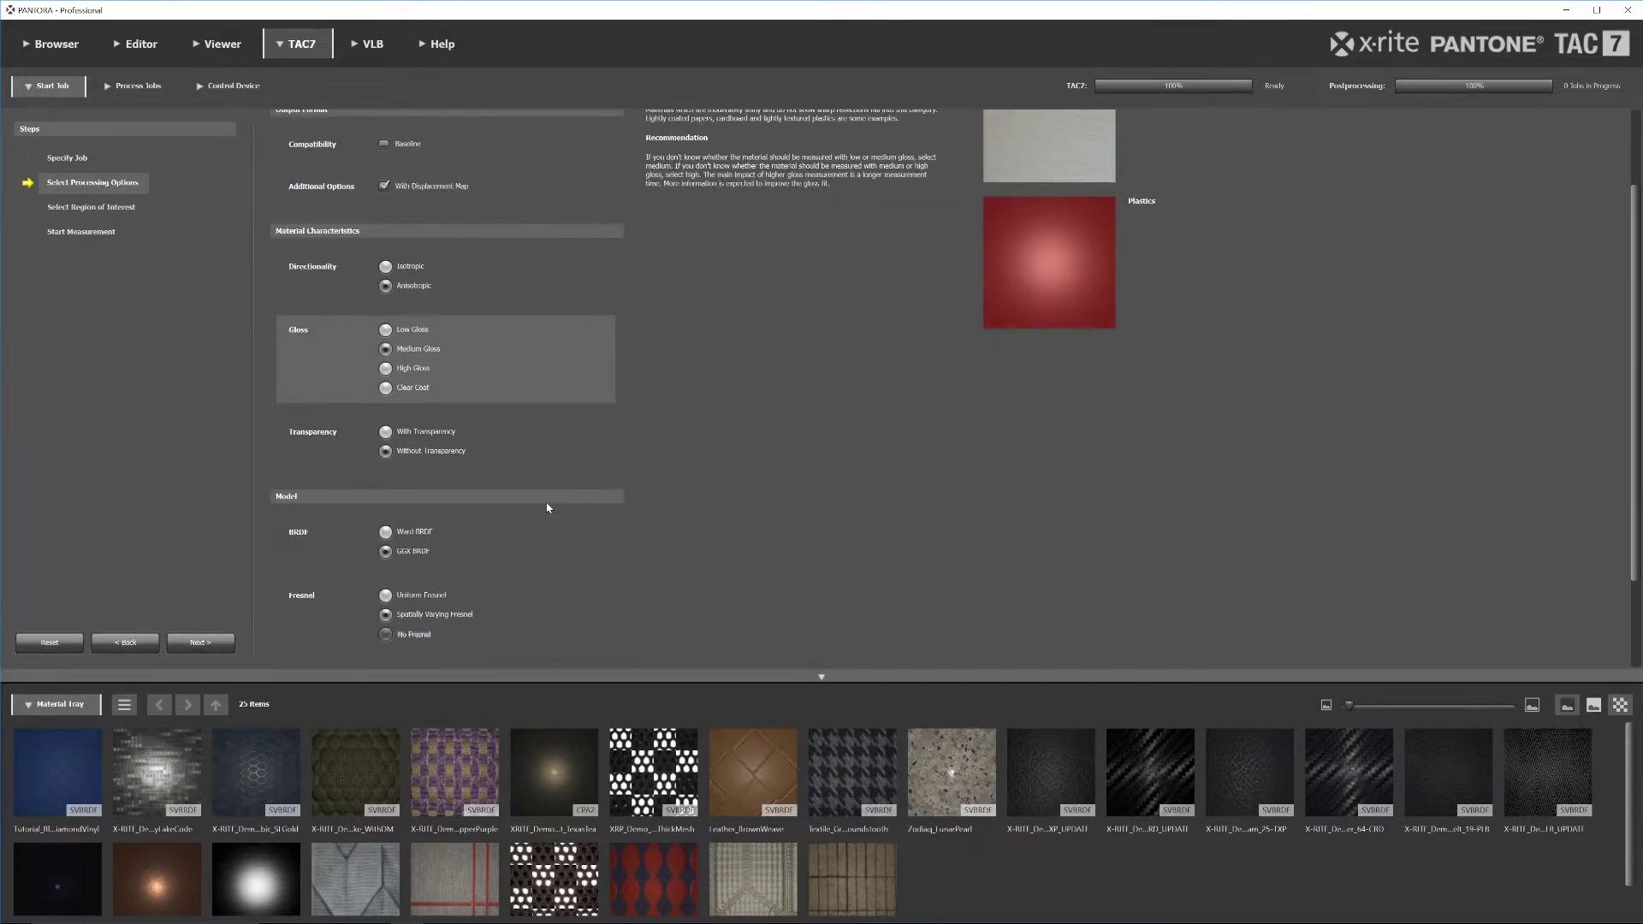
scroll(539, 507, down, 1)
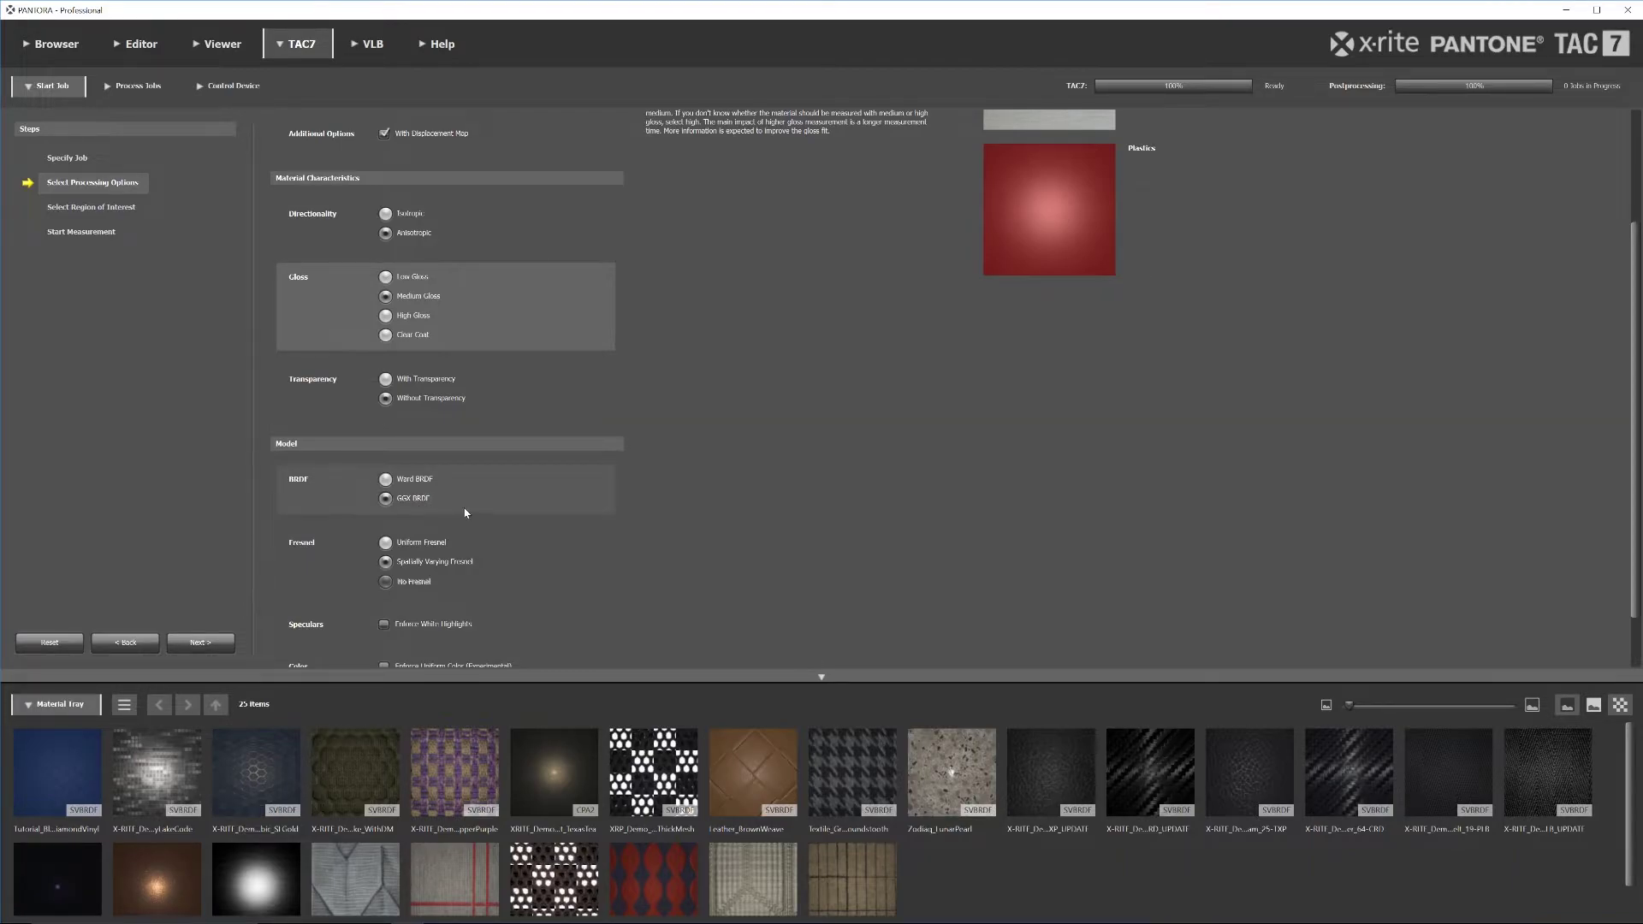
click(426, 544)
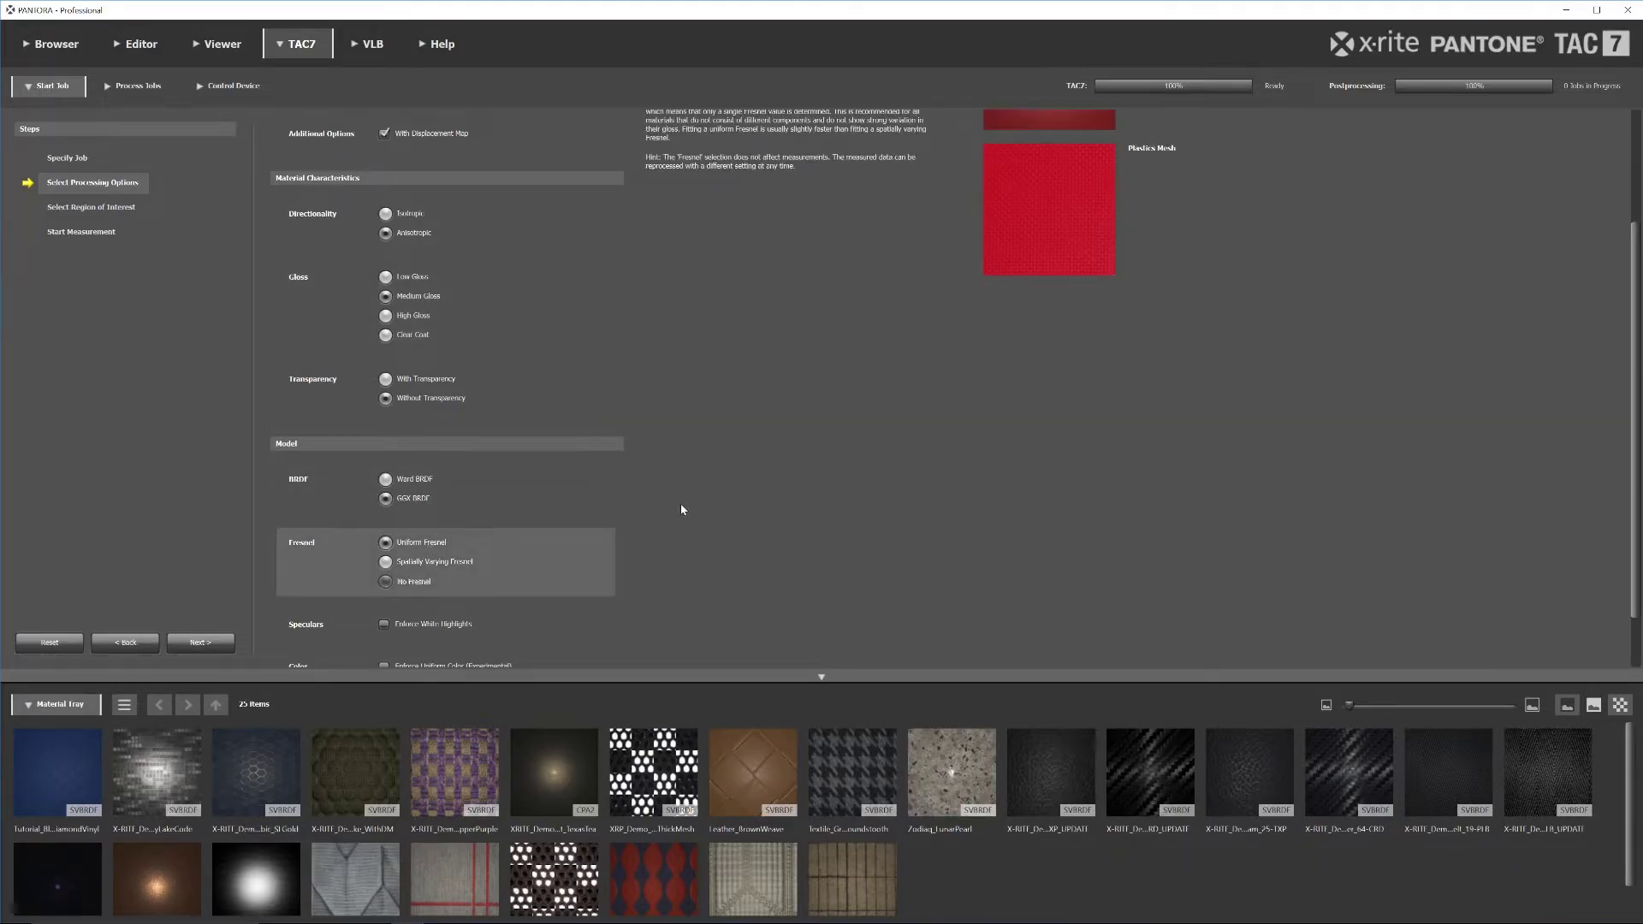
scroll(676, 507, down, 1)
click(201, 642)
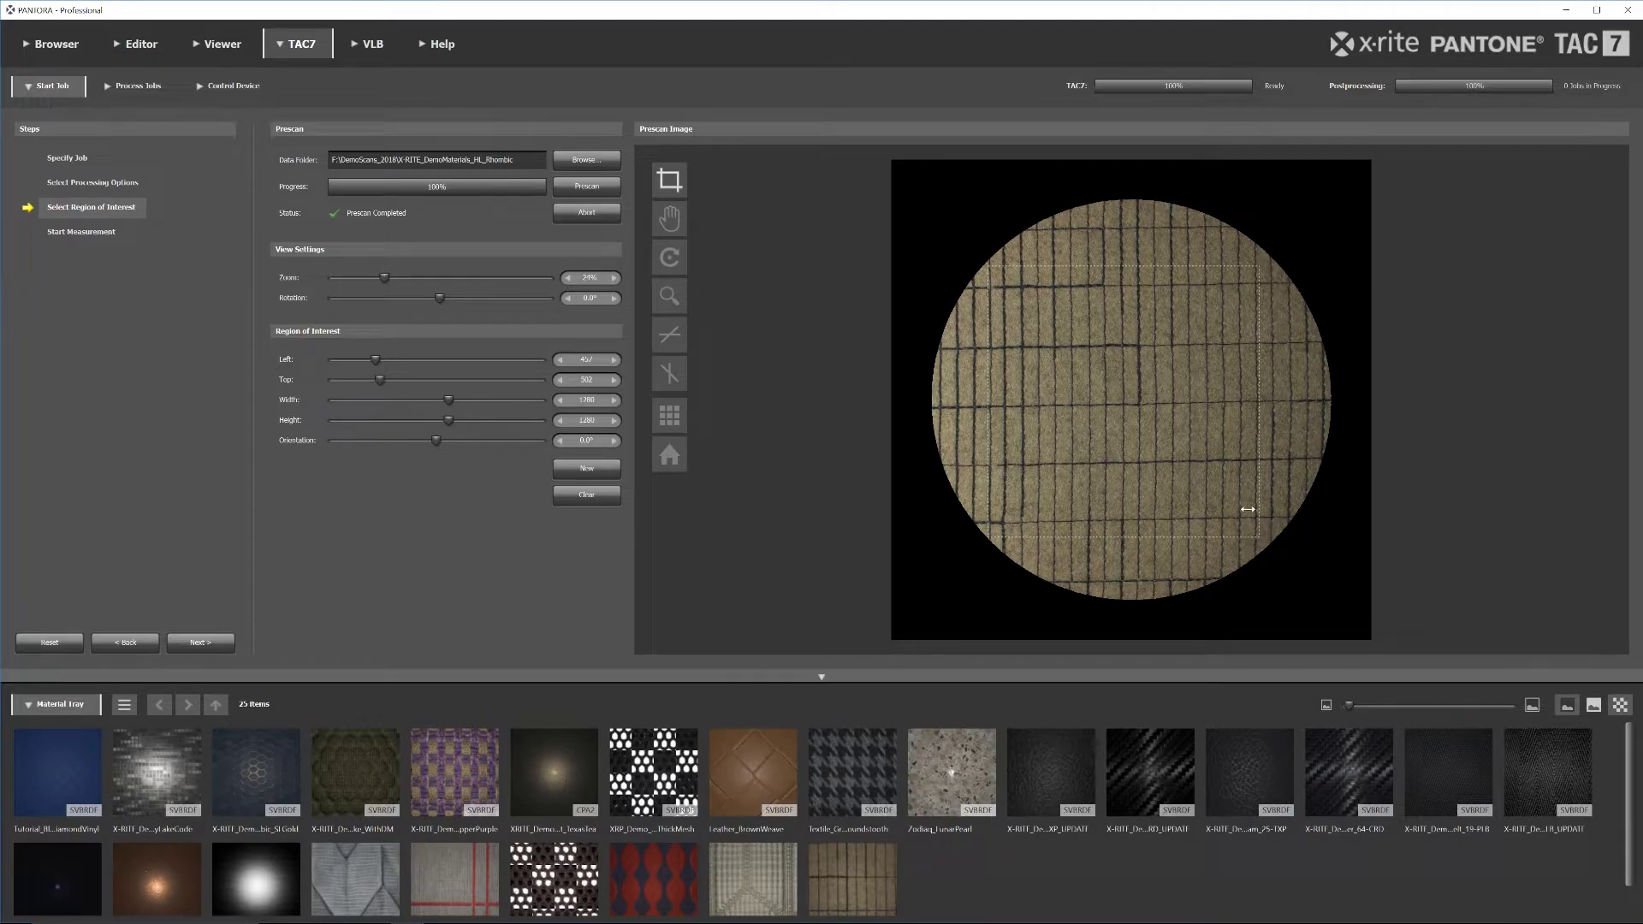
Step: Review the Start Measurement summary, then show the Process Jobs list with the InterlaceCamel job completed
click(200, 641)
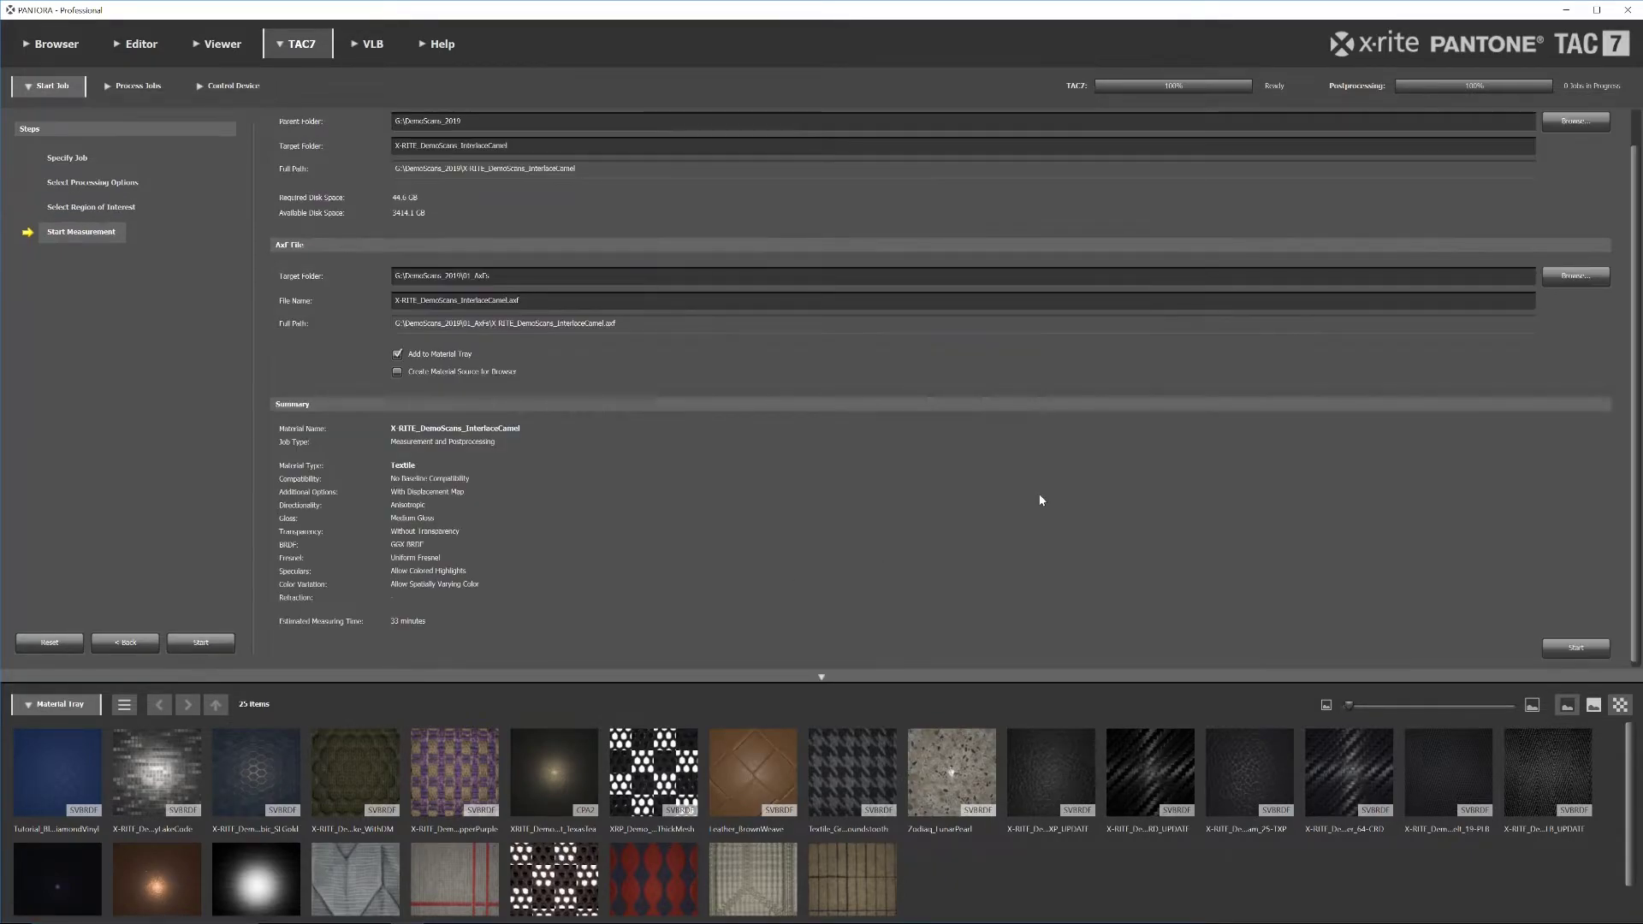
click(1593, 649)
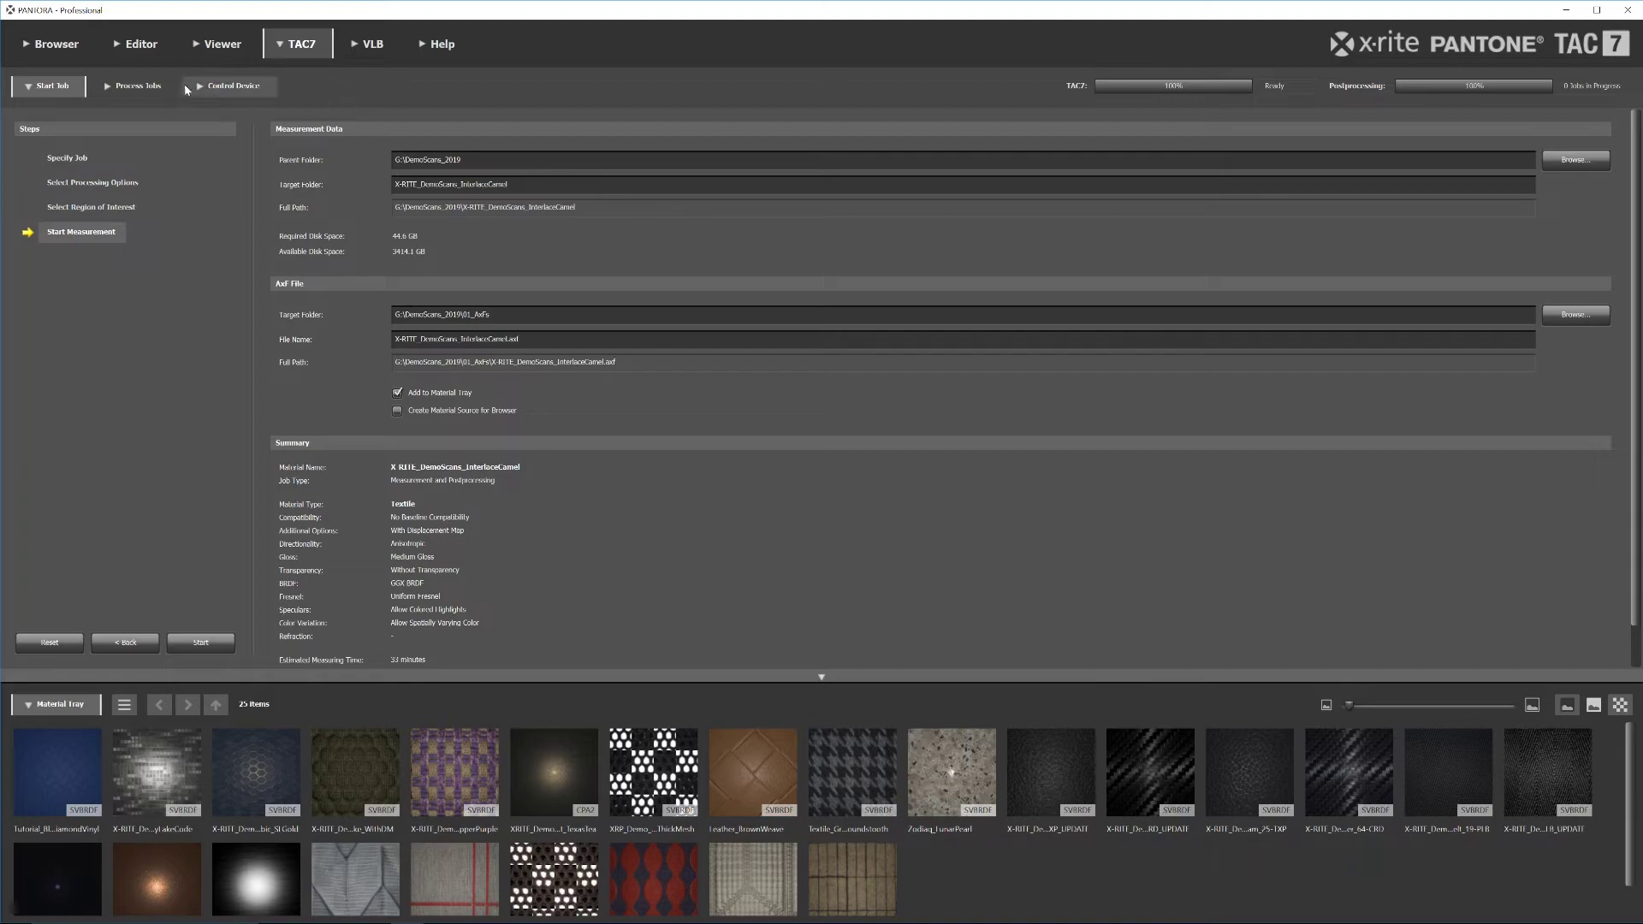
click(153, 93)
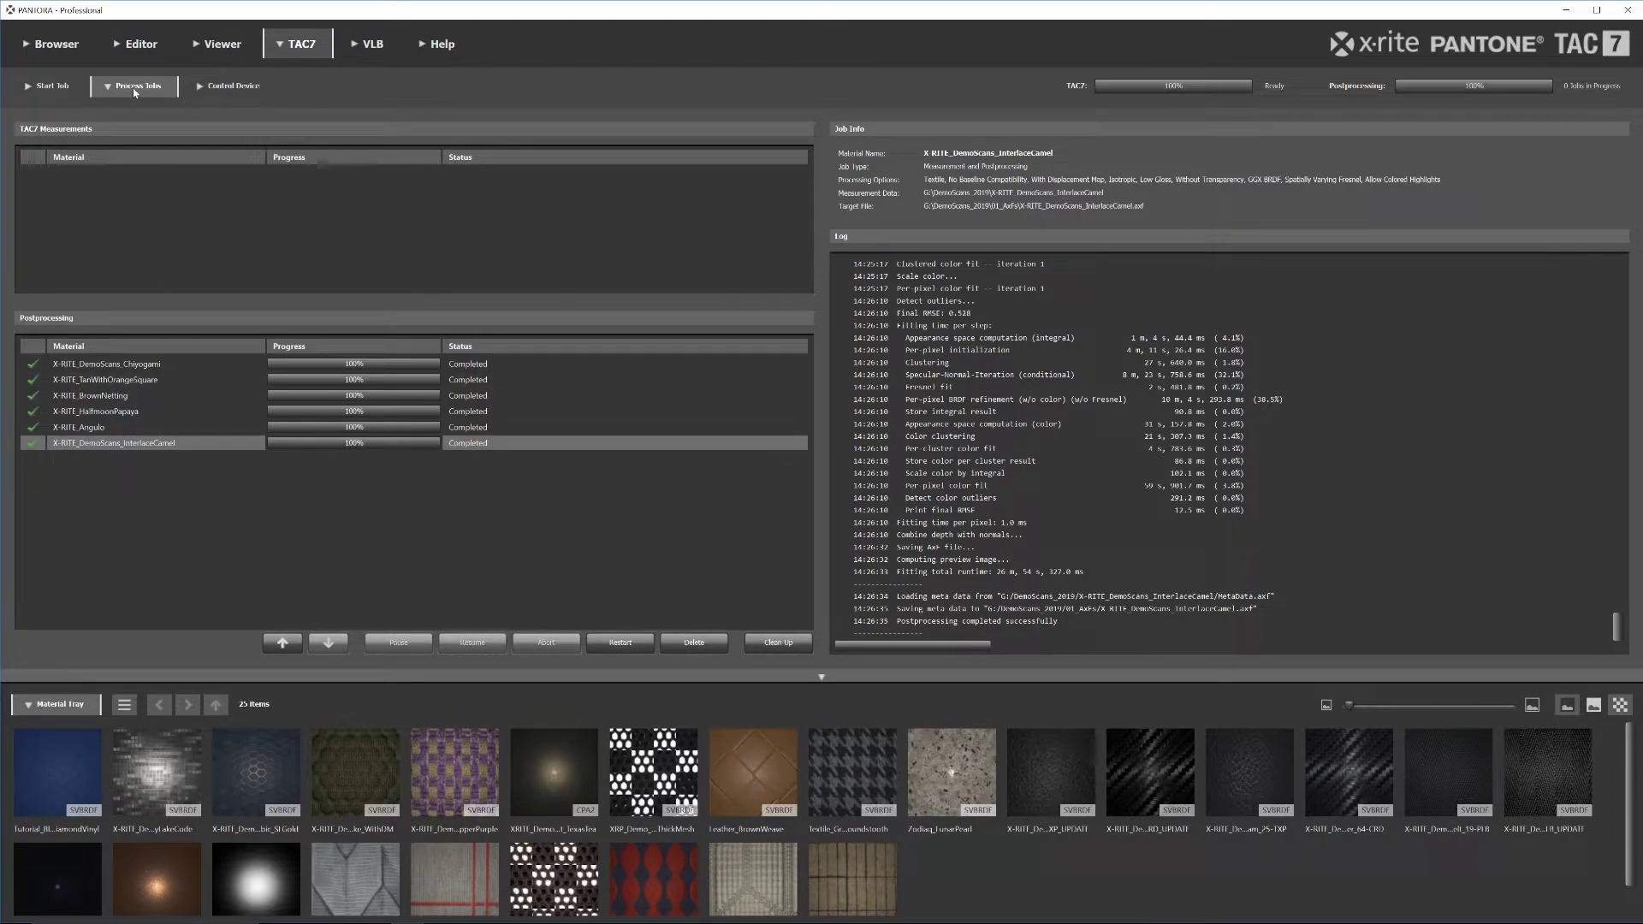
Step: Show Tutorial_BlueDiamondVinyl's original and seamless normal maps in the Editor
click(142, 45)
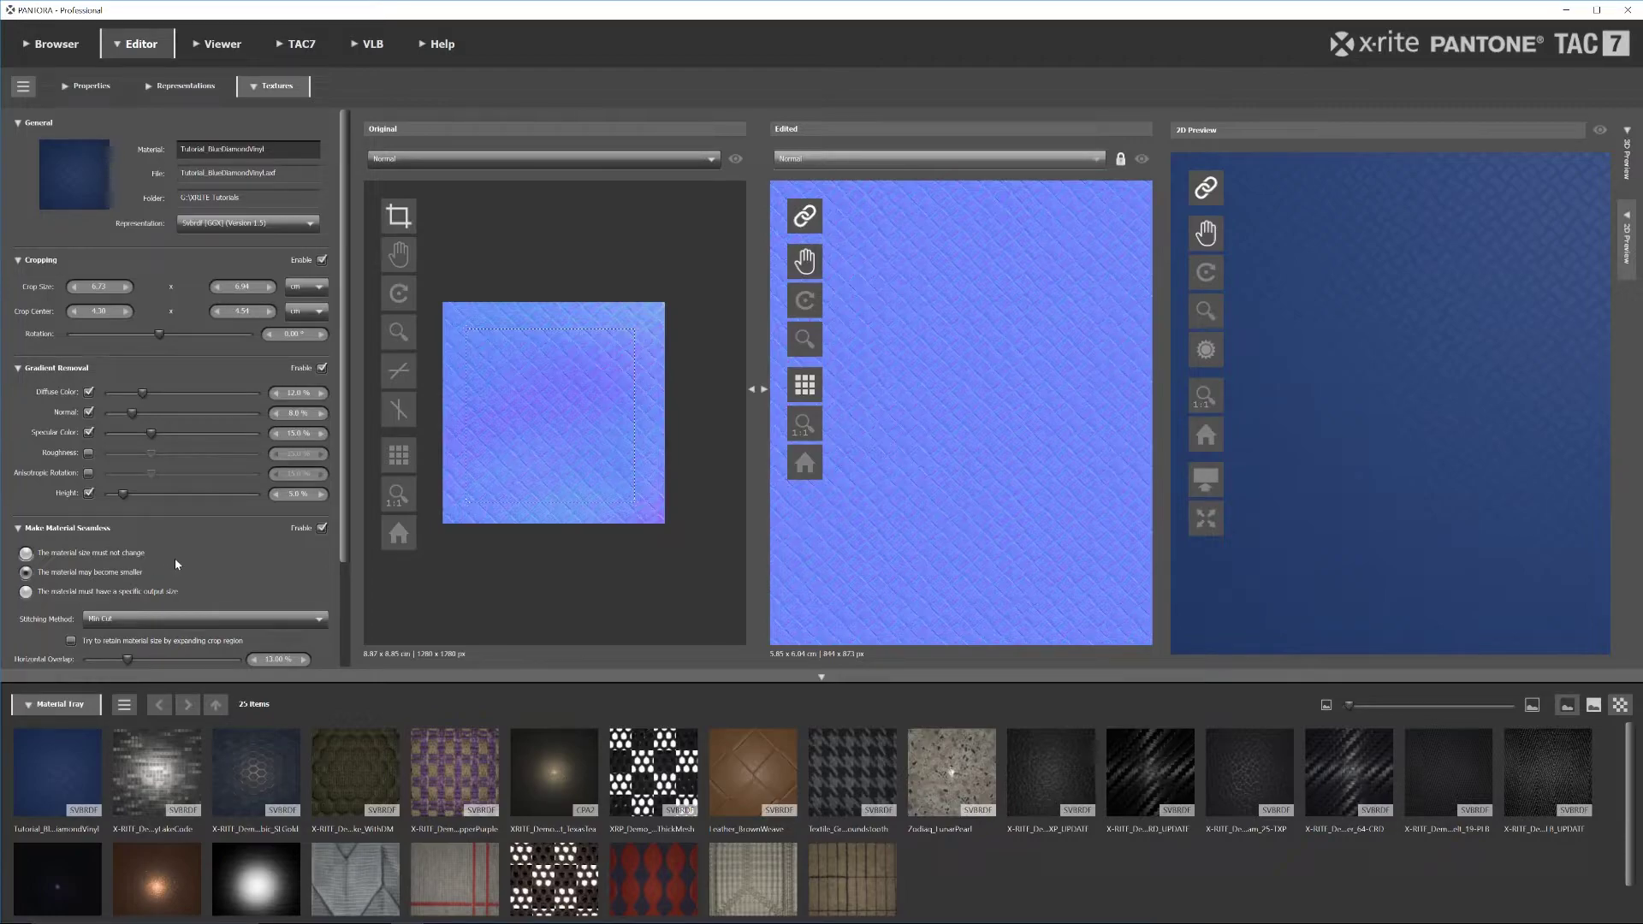
Step: Preview the blue diamond vinyl on the 3D blob in the Viewer, orbiting to inspect it
click(229, 54)
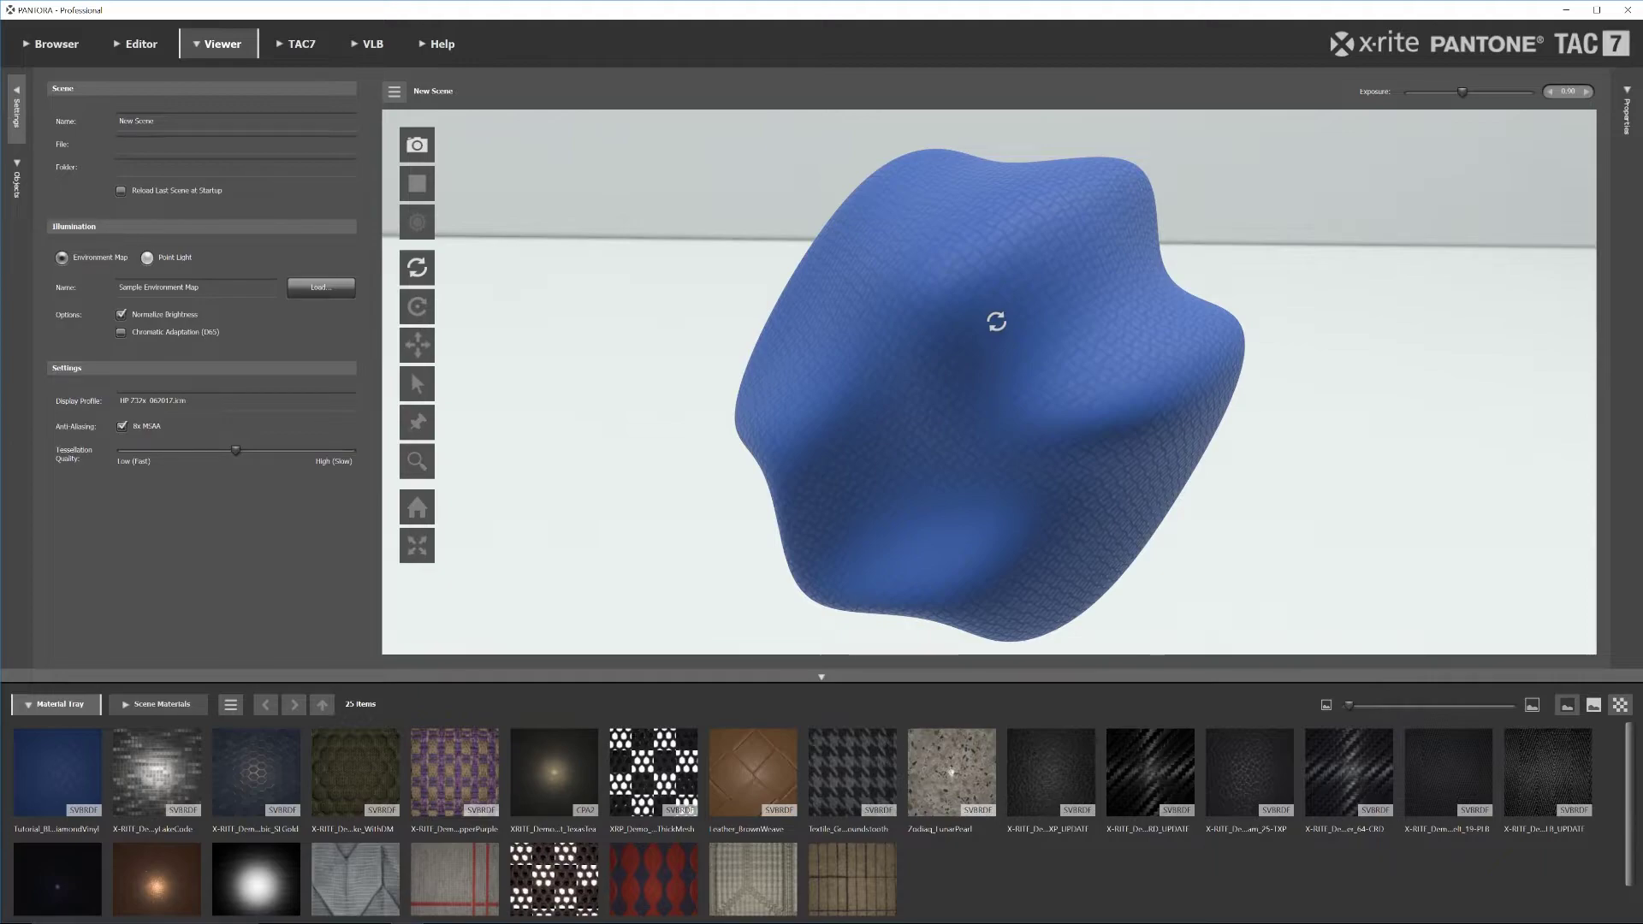
drag(990, 323, 1053, 337)
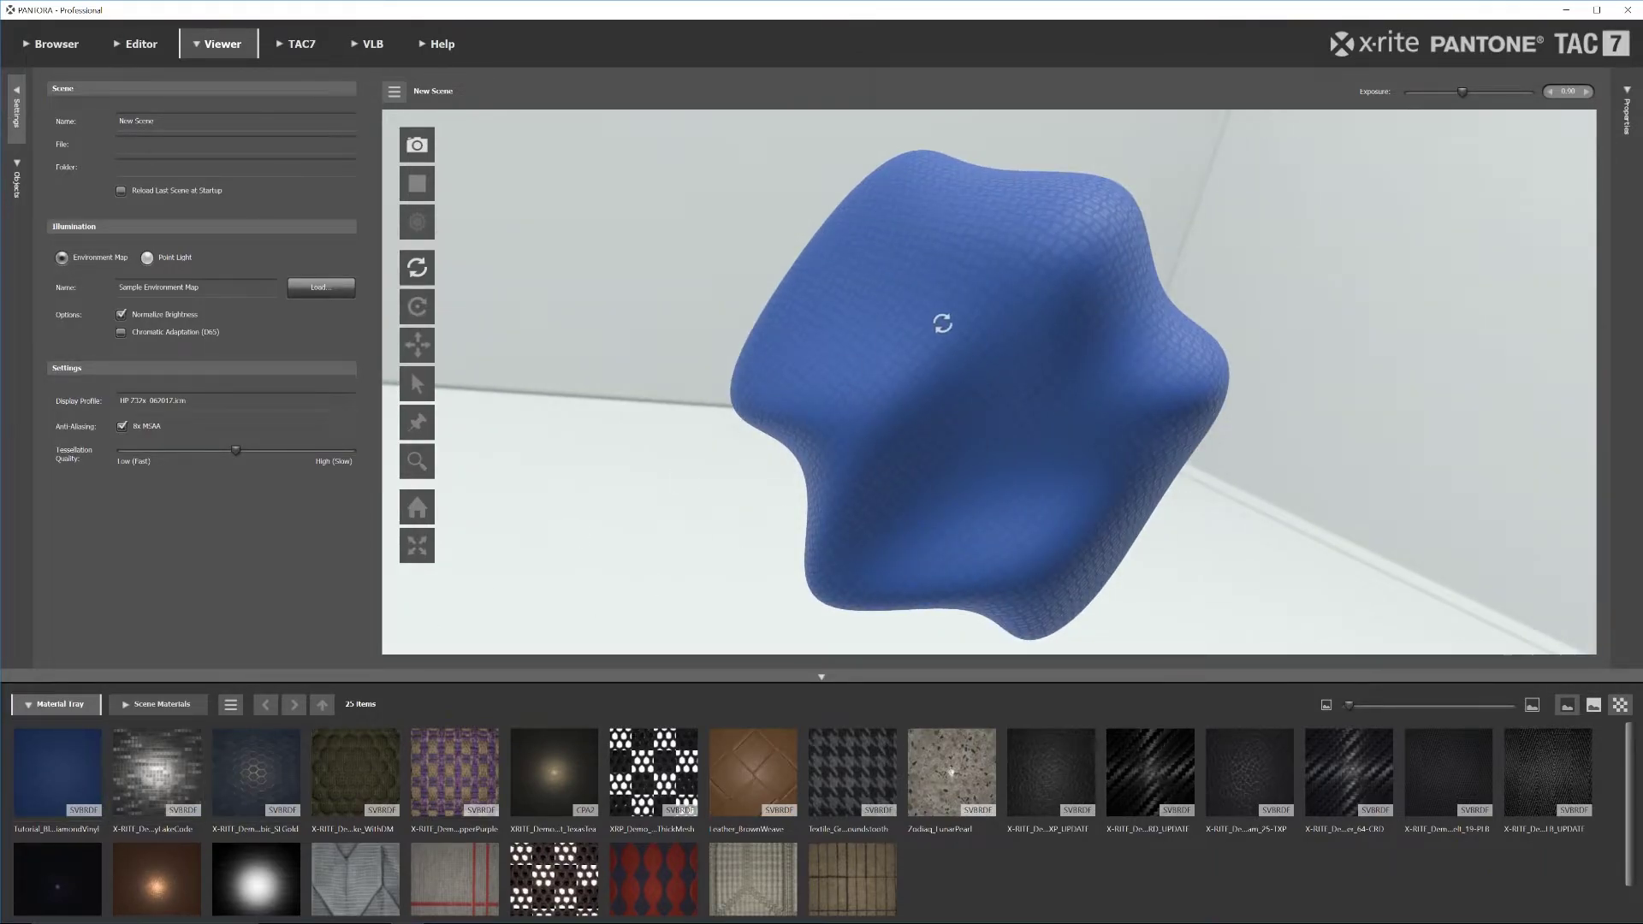
drag(942, 323, 865, 374)
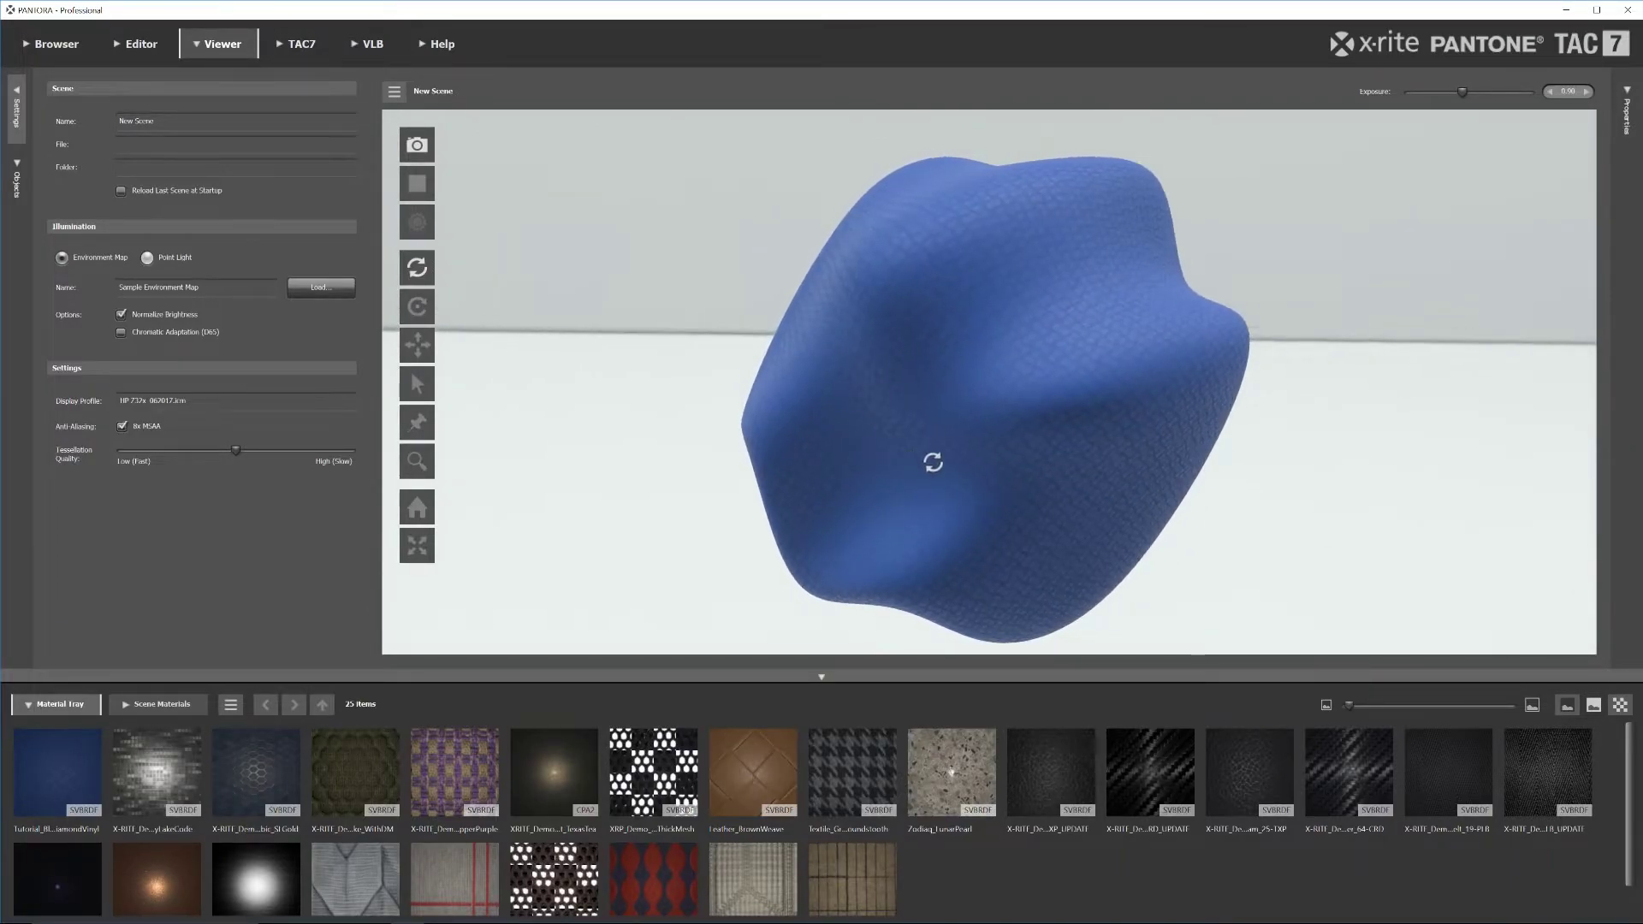
drag(933, 462, 1082, 474)
drag(909, 437, 532, 172)
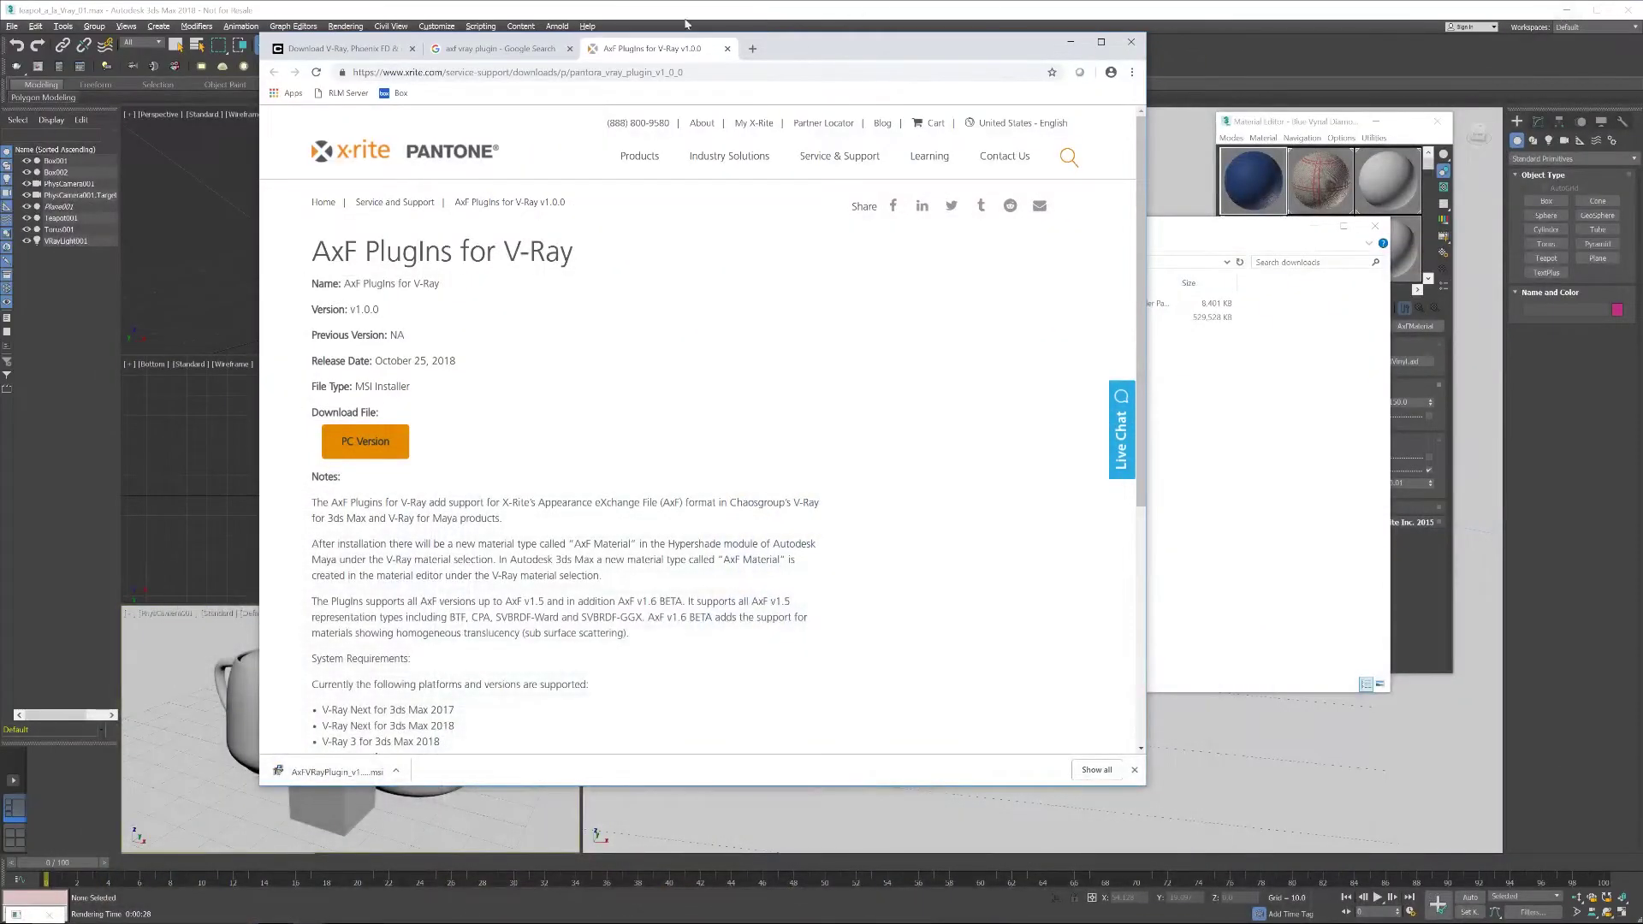
Step: Compare the Chaos Group V-Ray downloads, AxF search results and AxF PlugIns pages, then bring the downloads folder forward
click(343, 49)
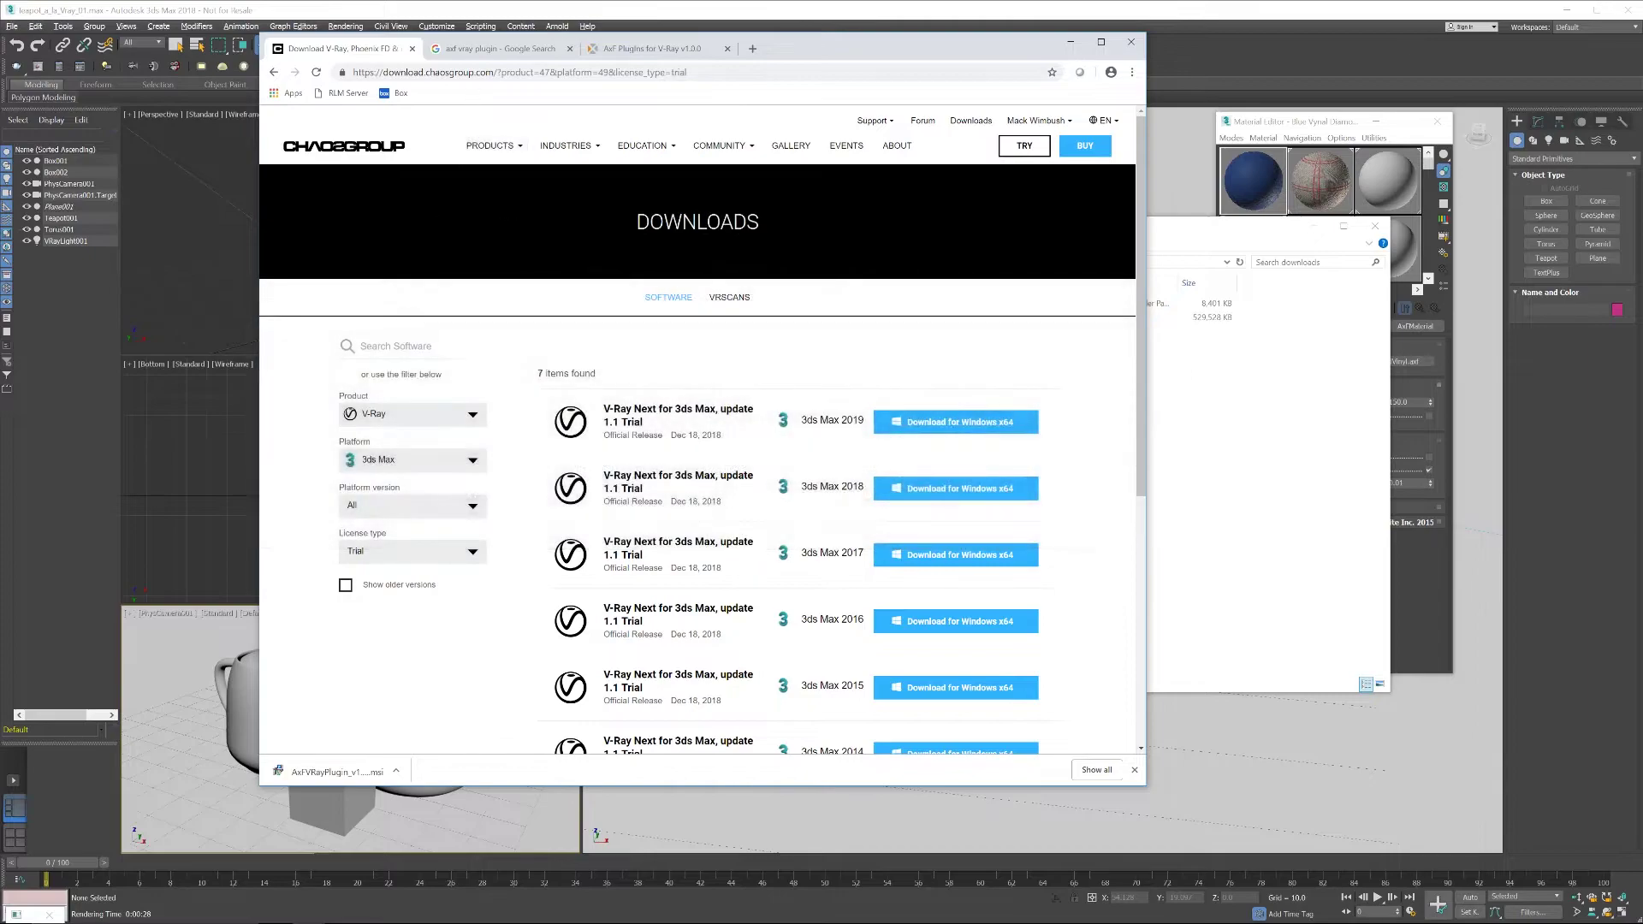
click(496, 48)
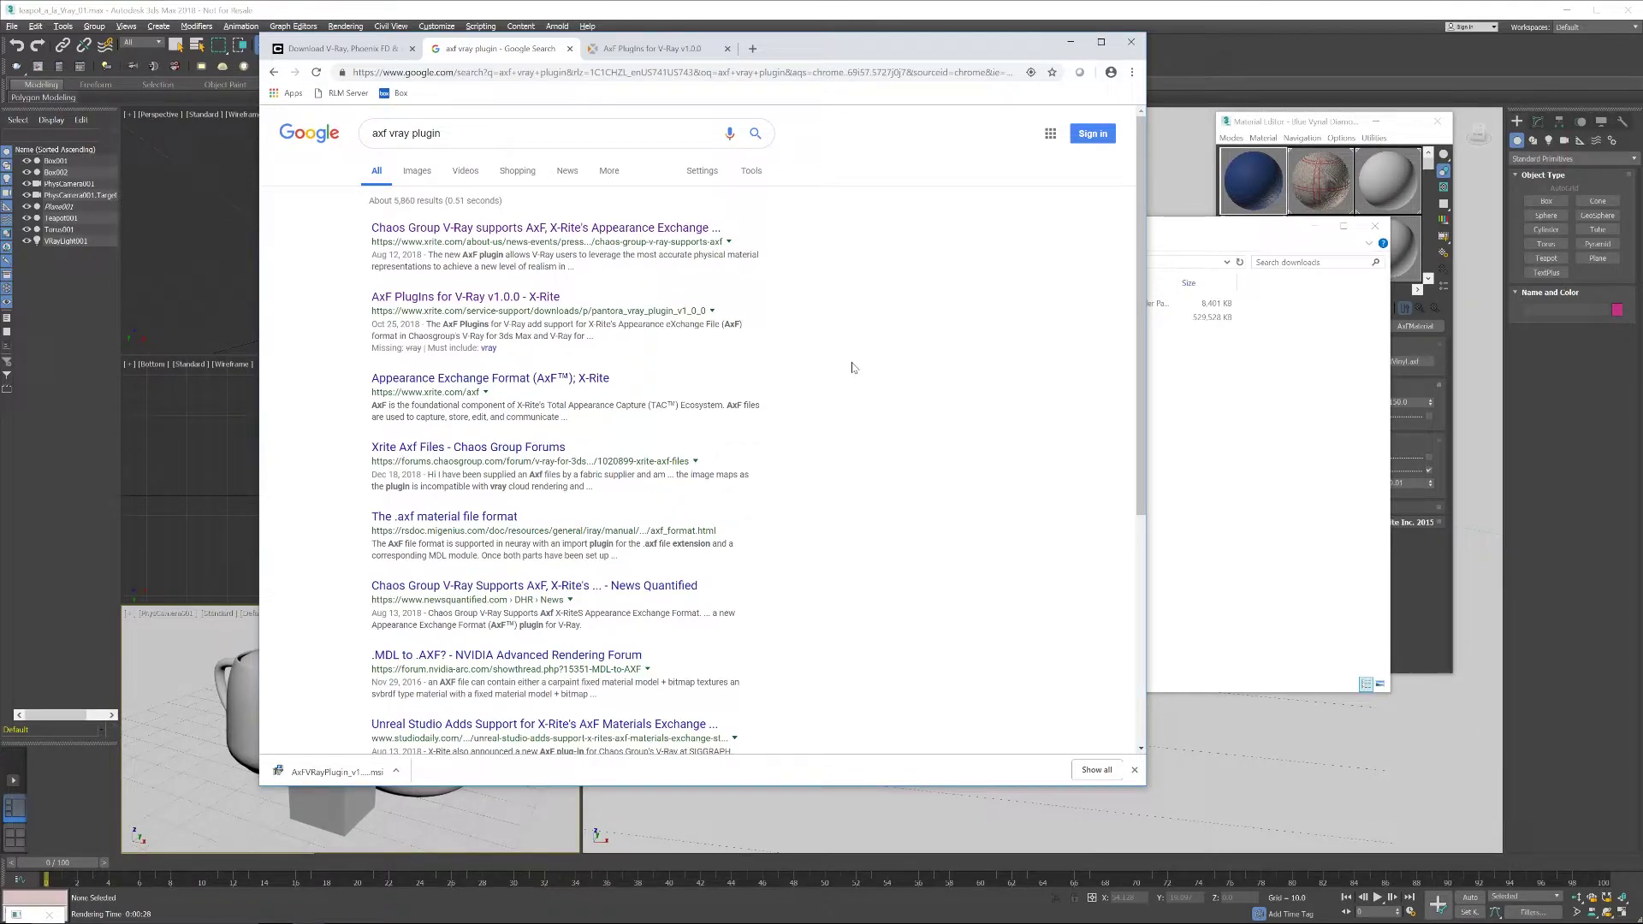
click(613, 54)
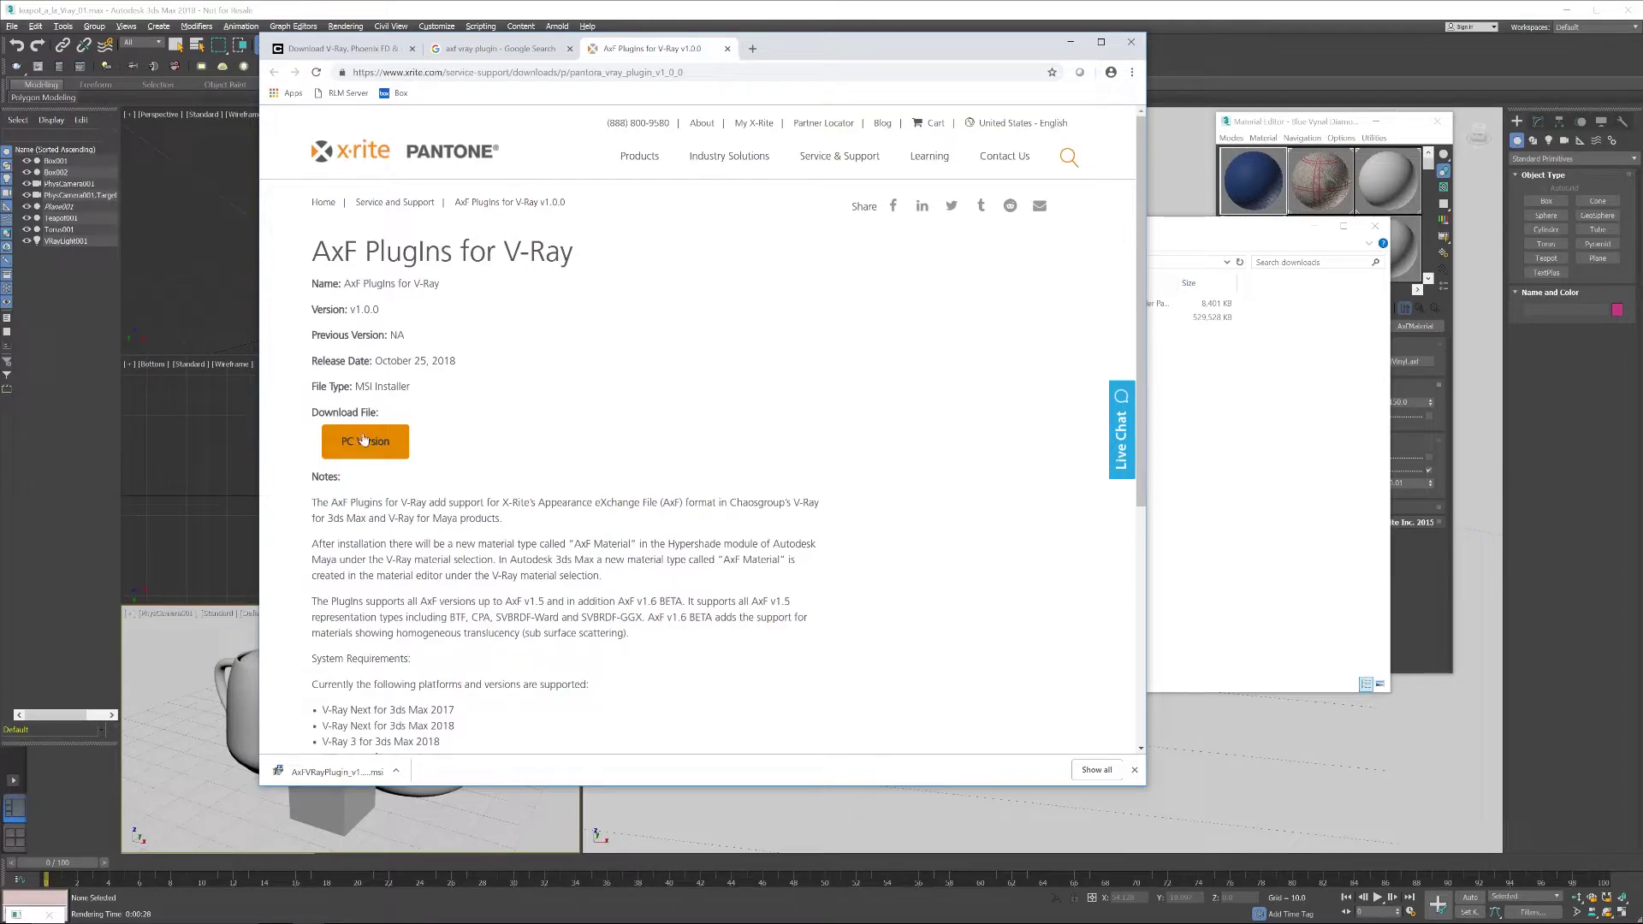
click(497, 48)
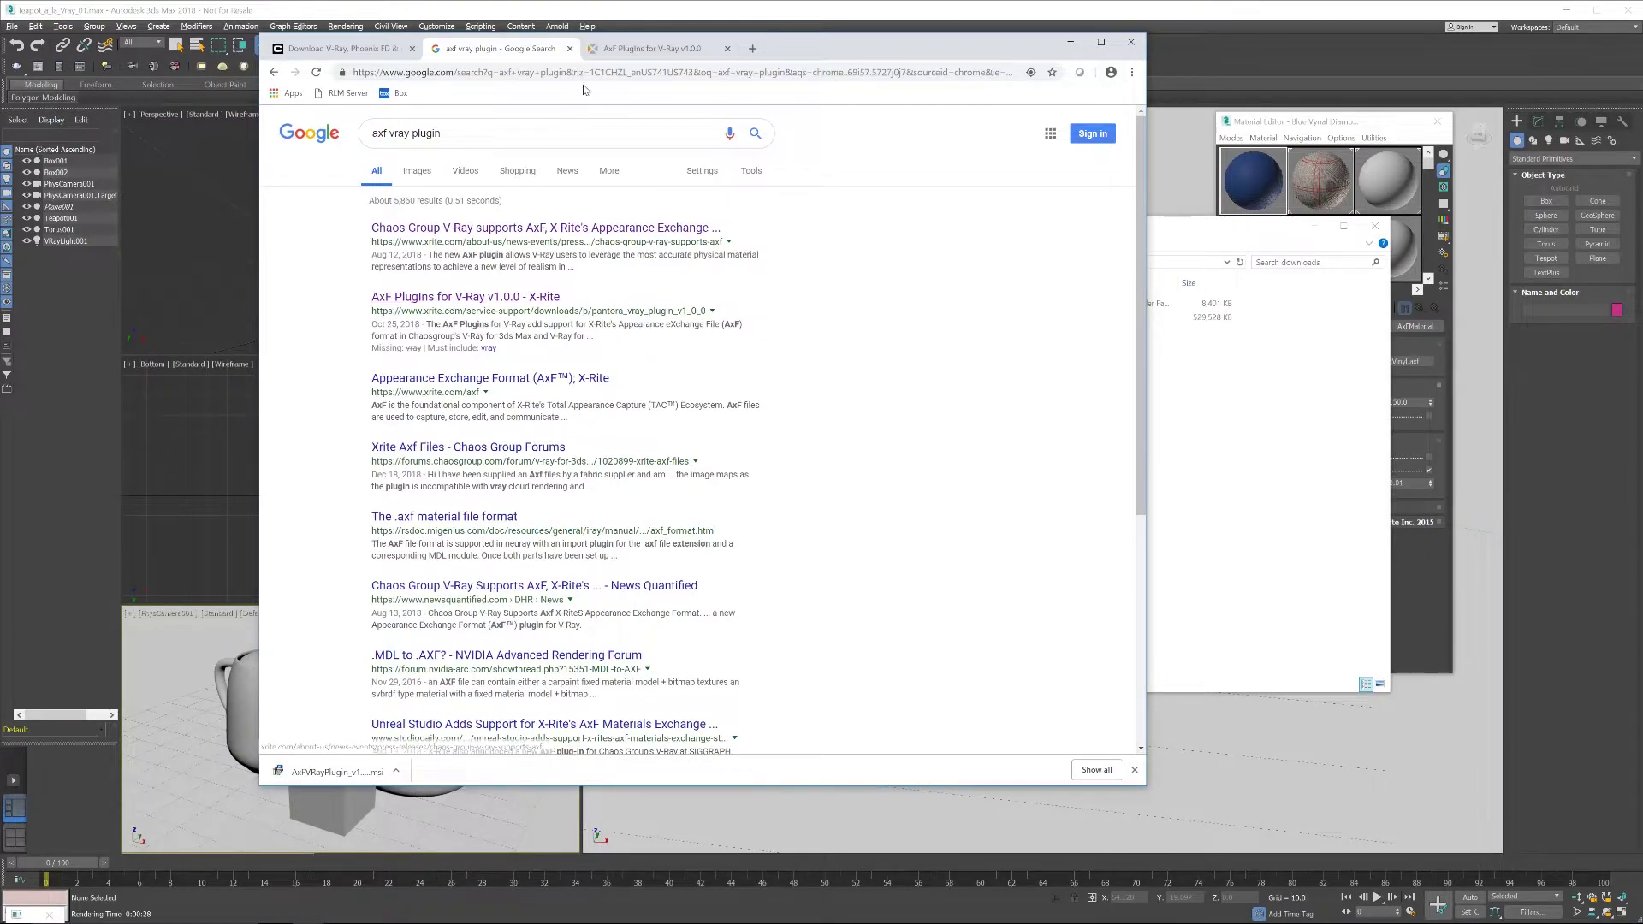
click(652, 48)
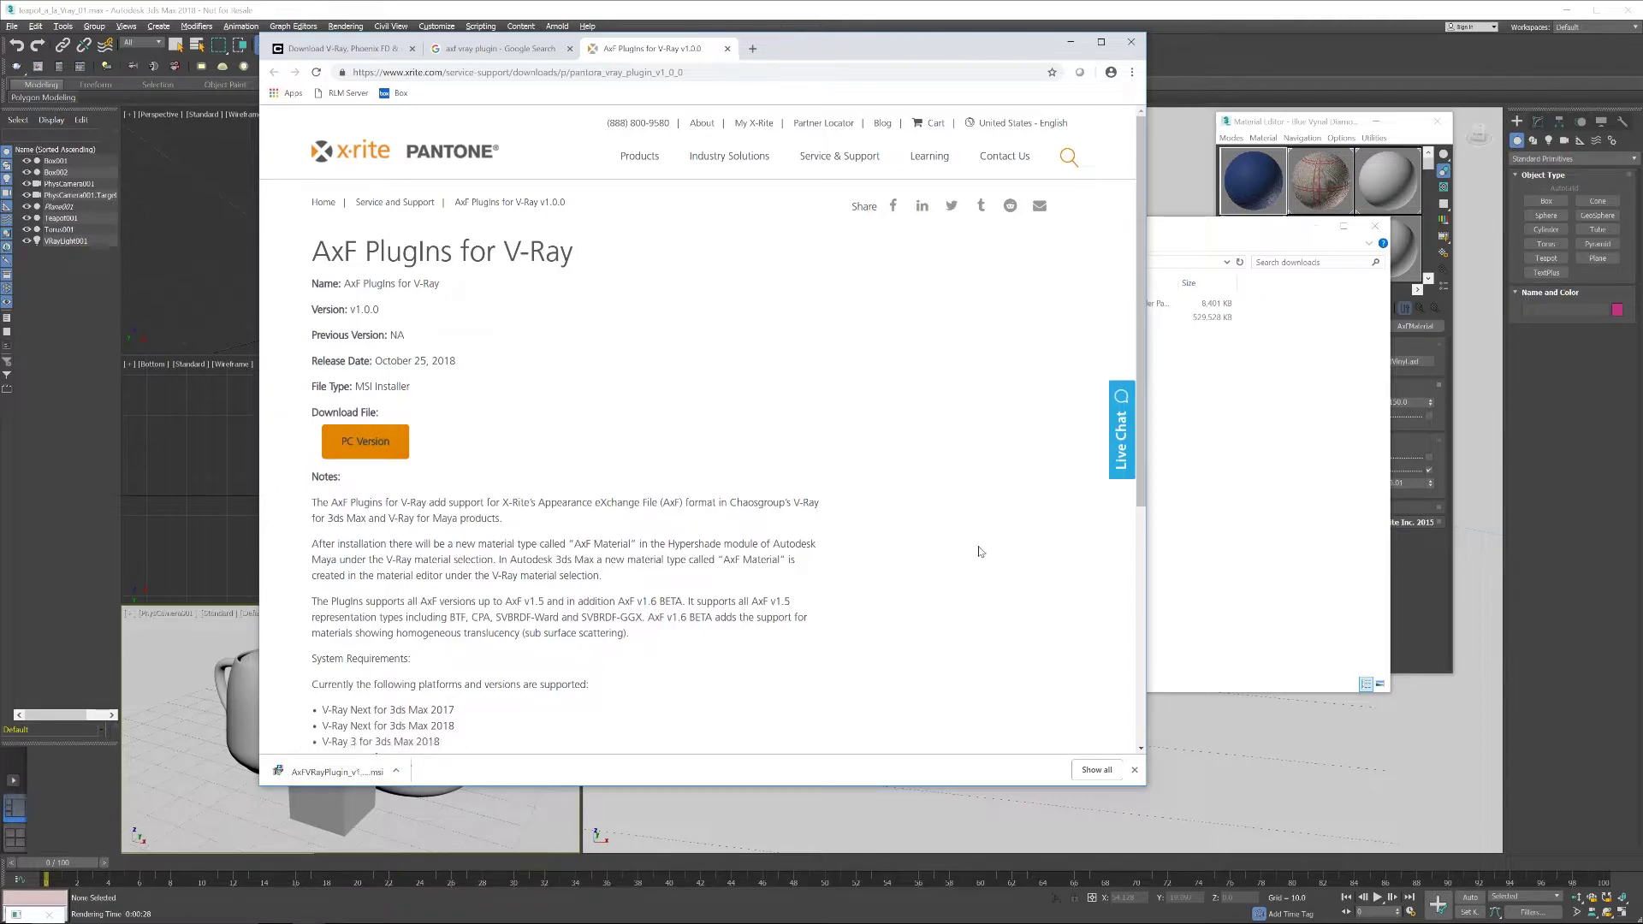
click(1195, 516)
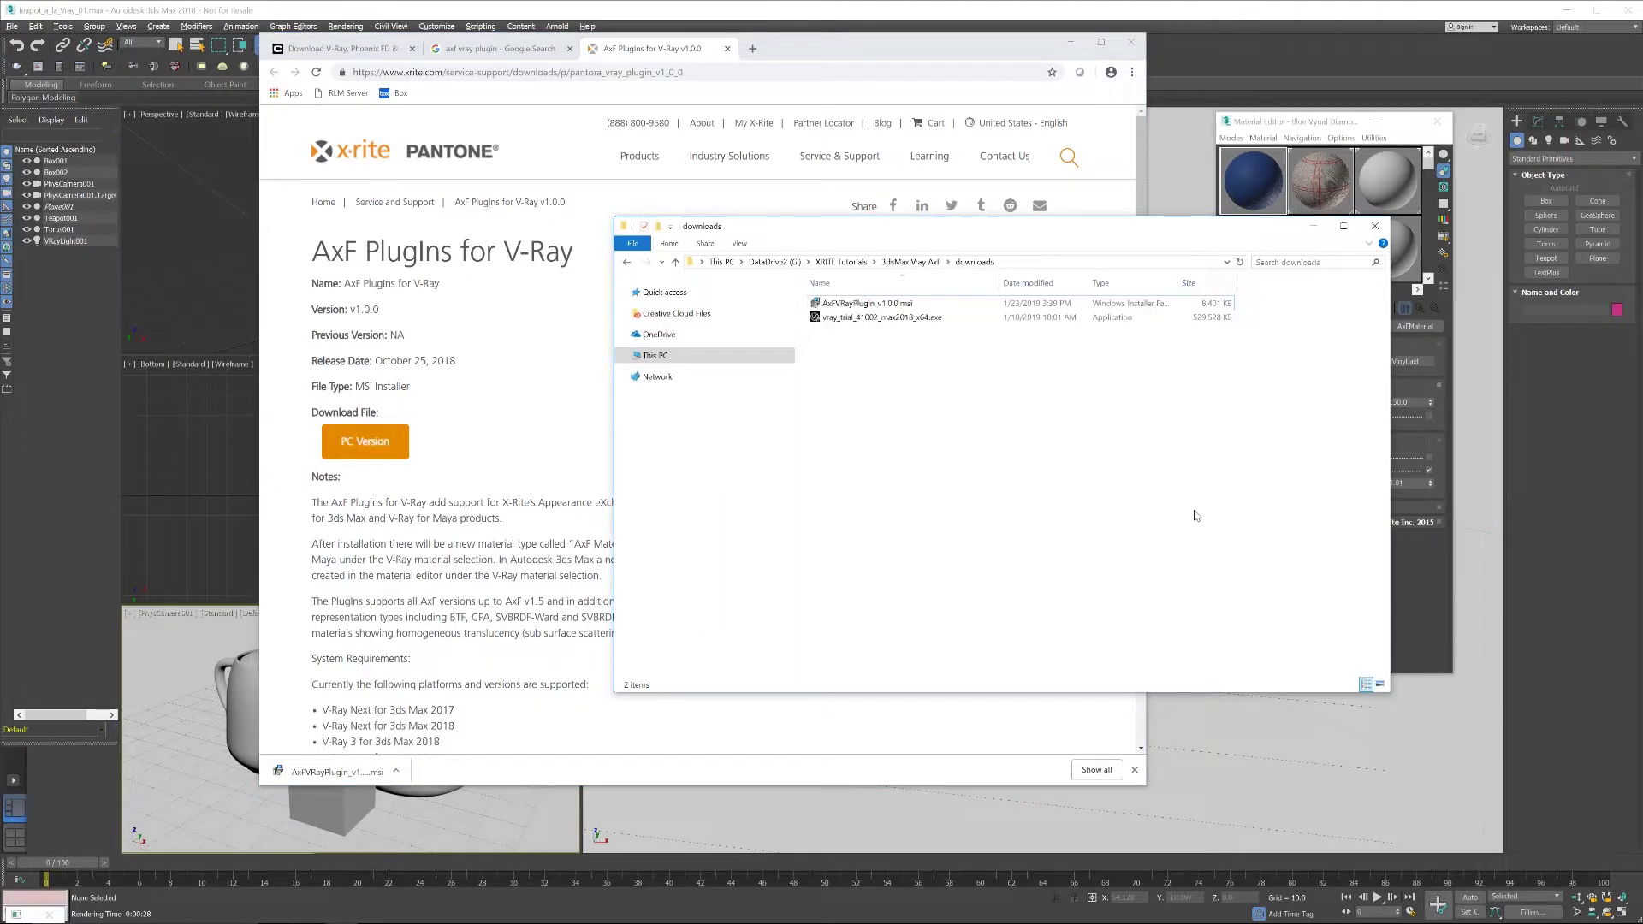
Step: Launch and then cancel the AxFVRayPlugin v1.0.0.msi setup, and minimize the downloads folder
double_click(858, 307)
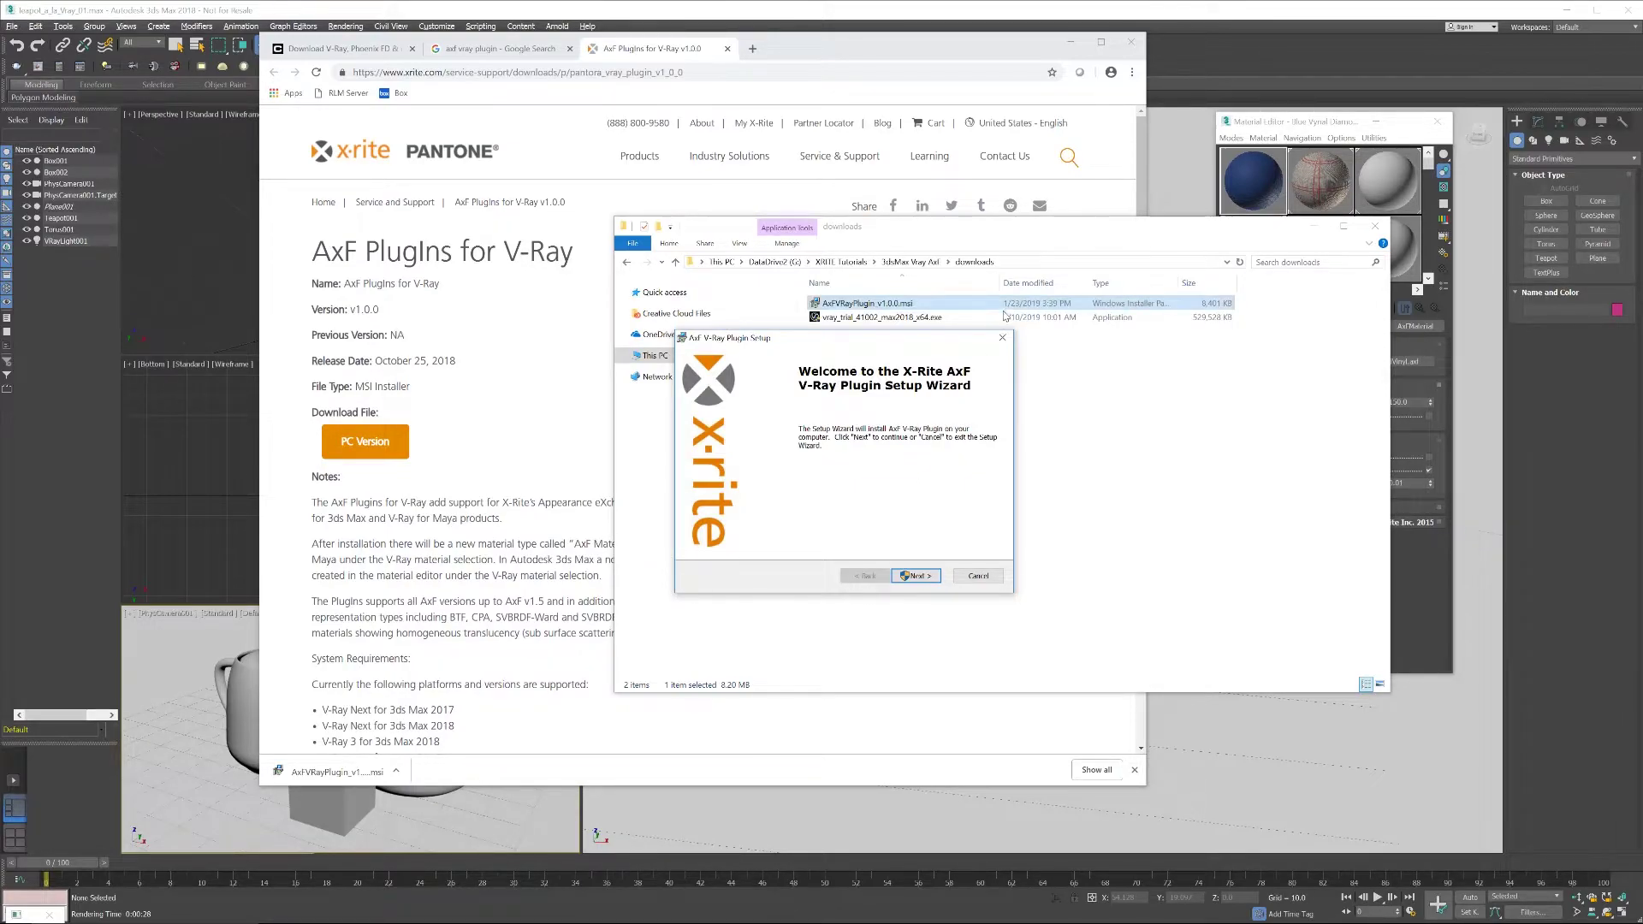
click(1002, 337)
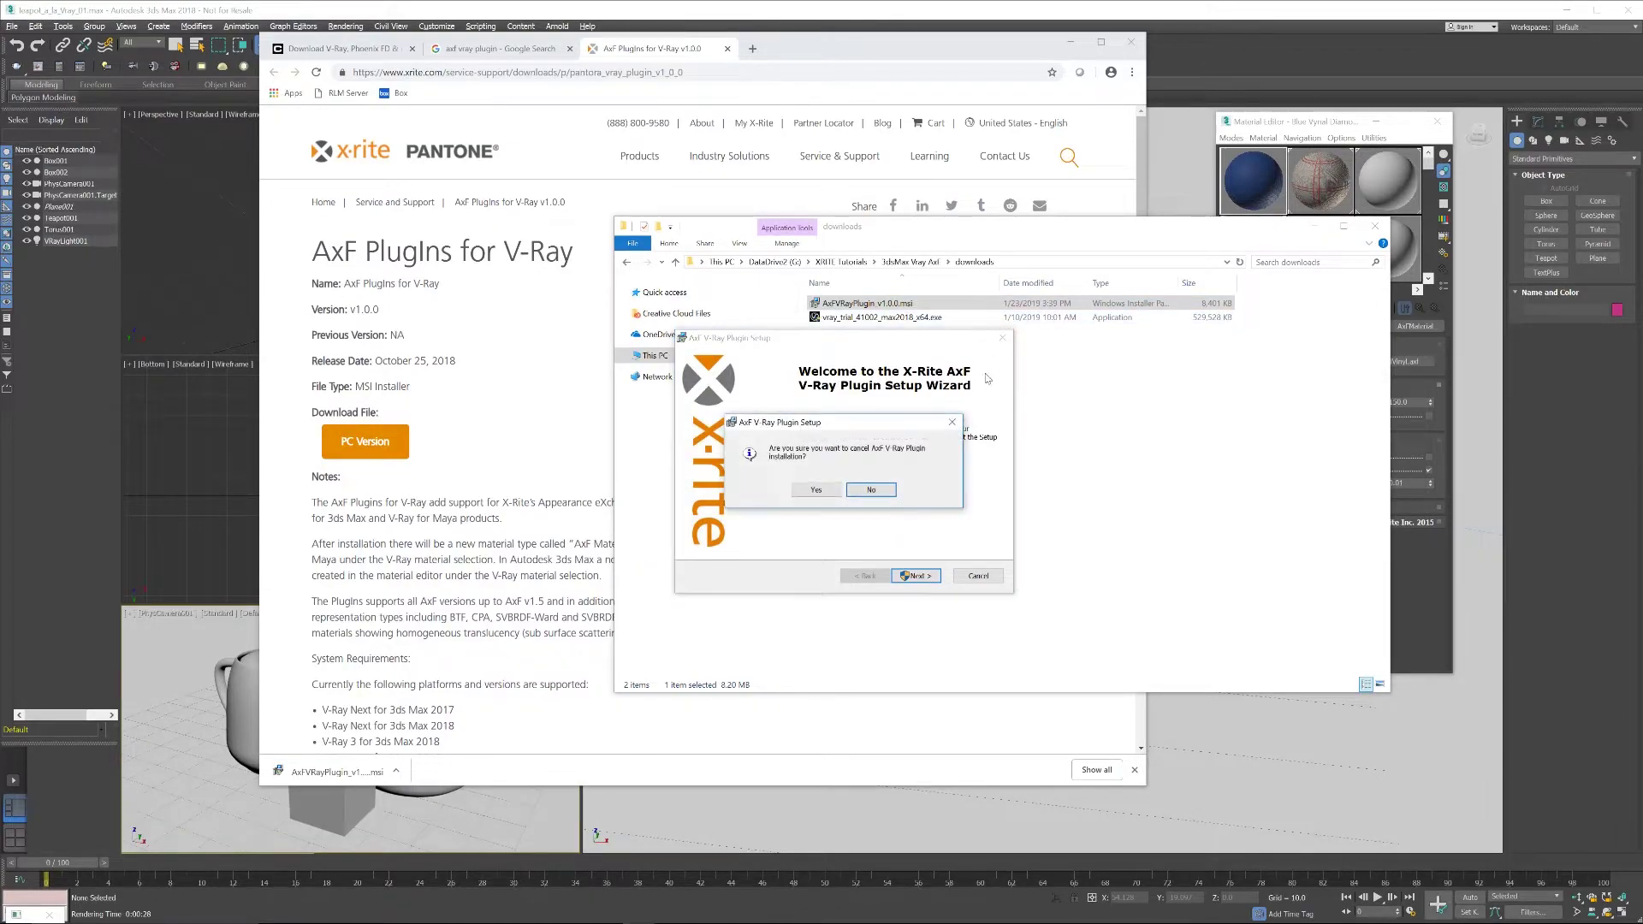
click(831, 492)
click(914, 577)
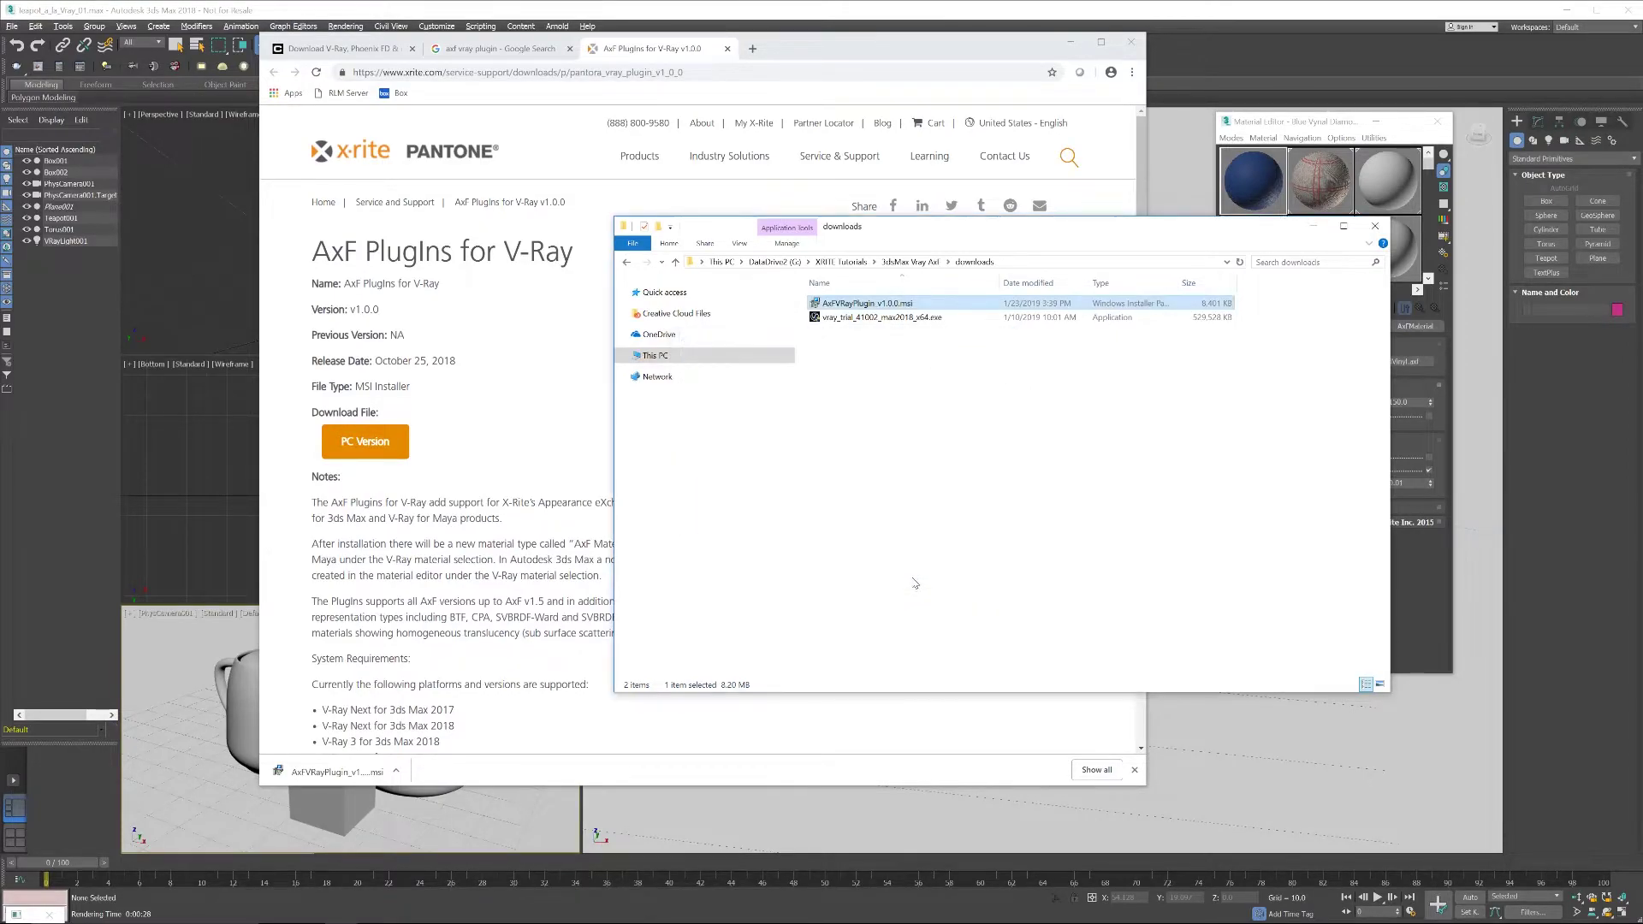
click(1314, 227)
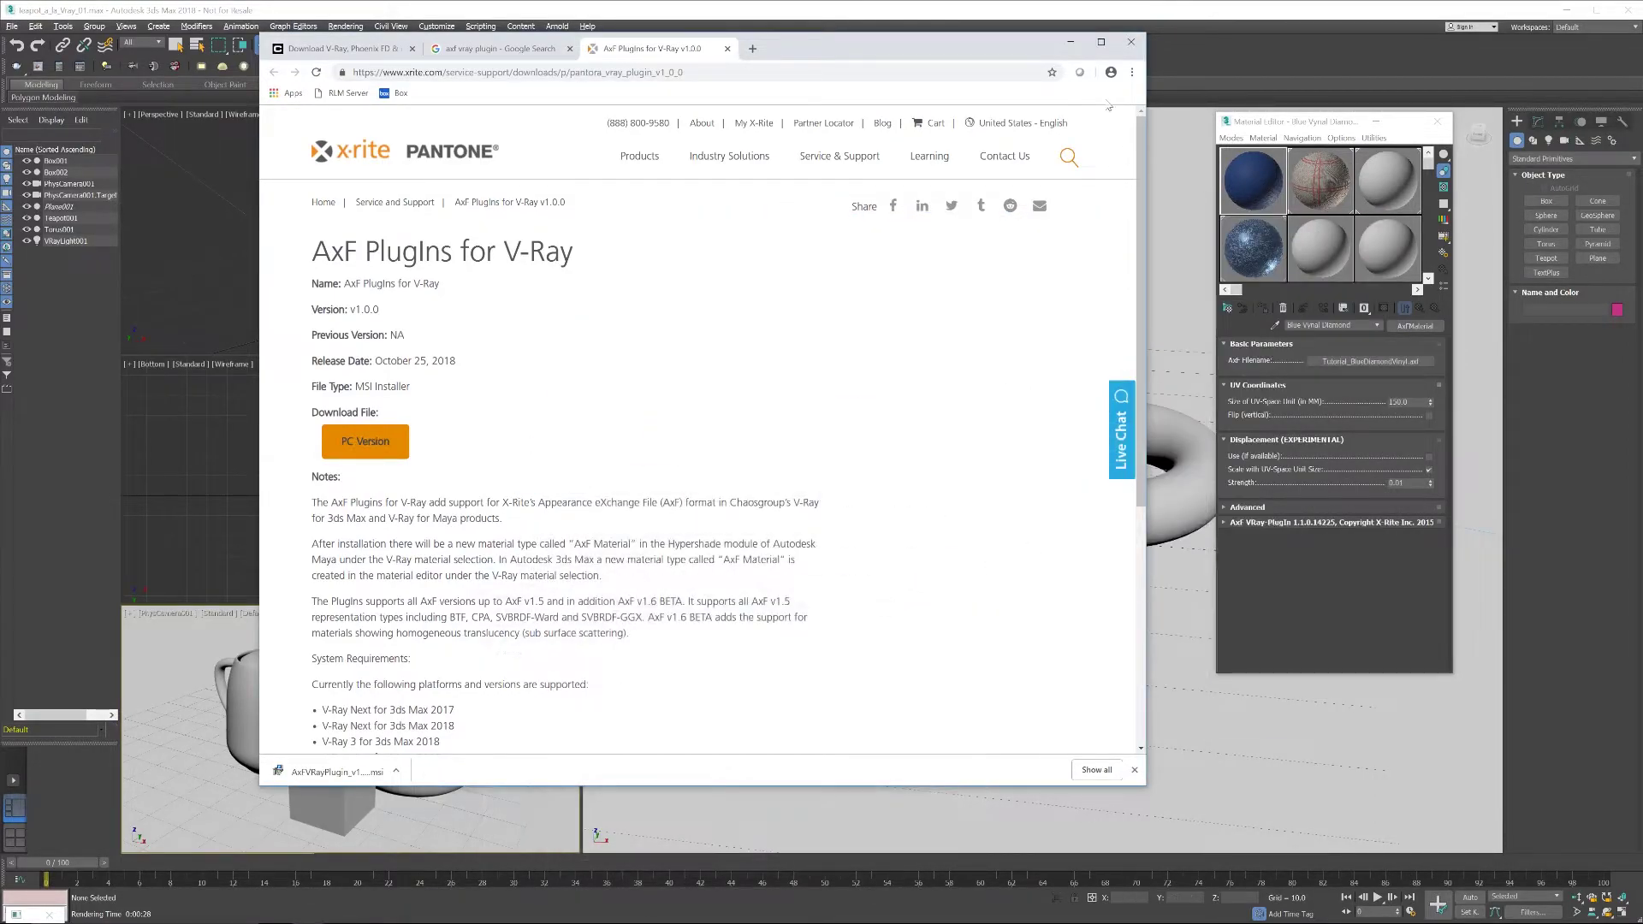
Step: Return to the 3ds Max teapot scene and activate the unused 09 - Default sample slot
click(1070, 43)
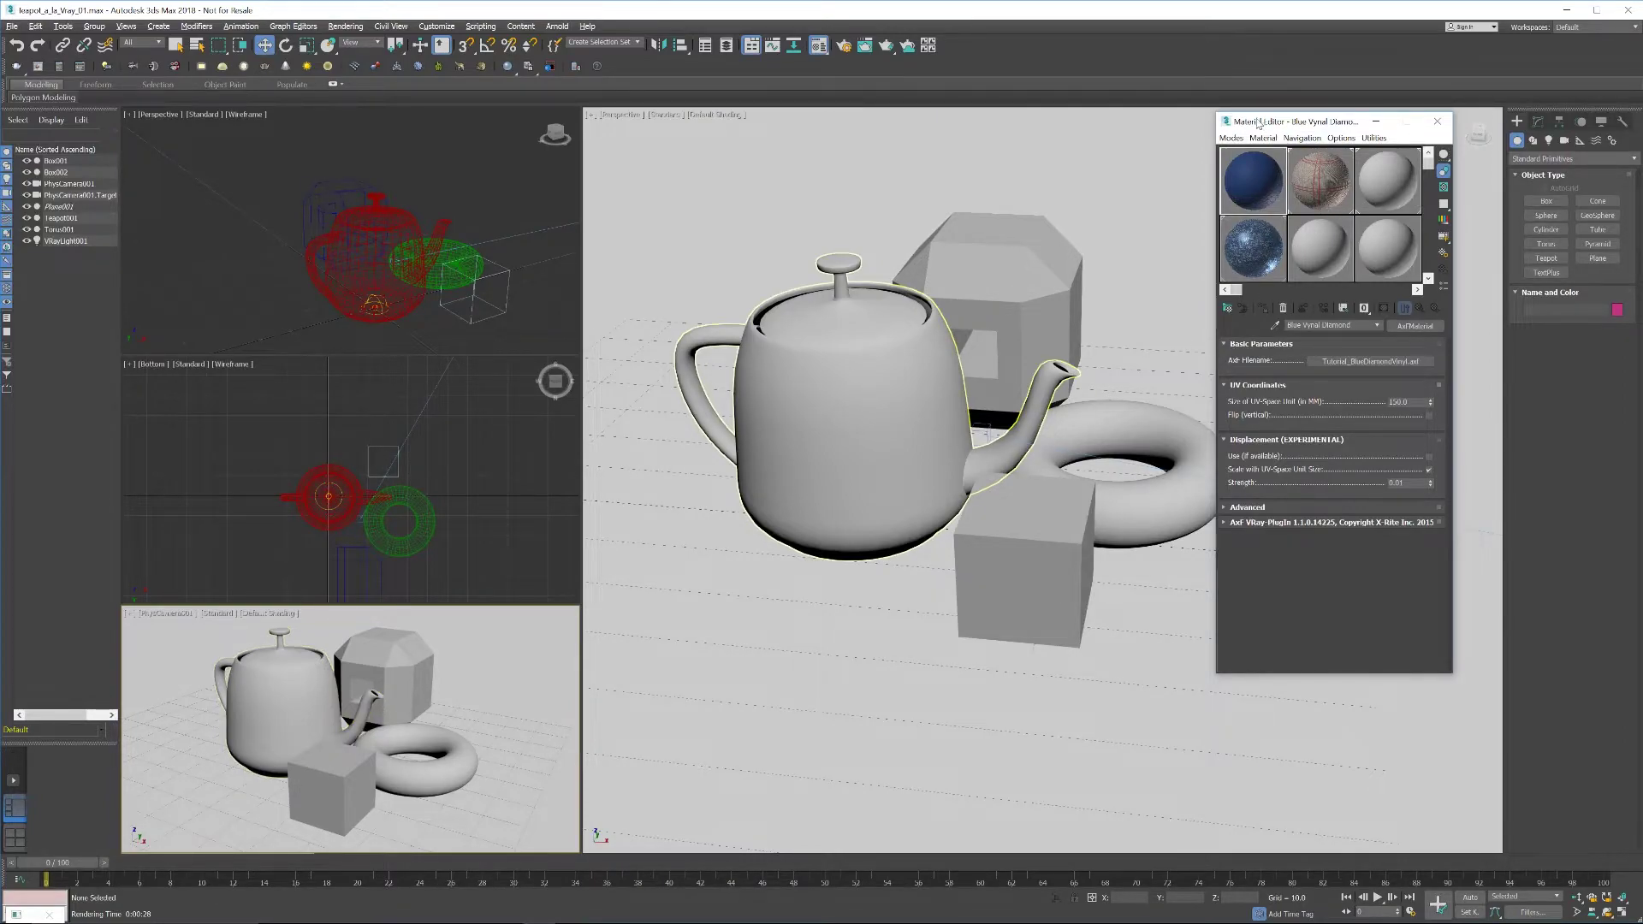
click(1391, 186)
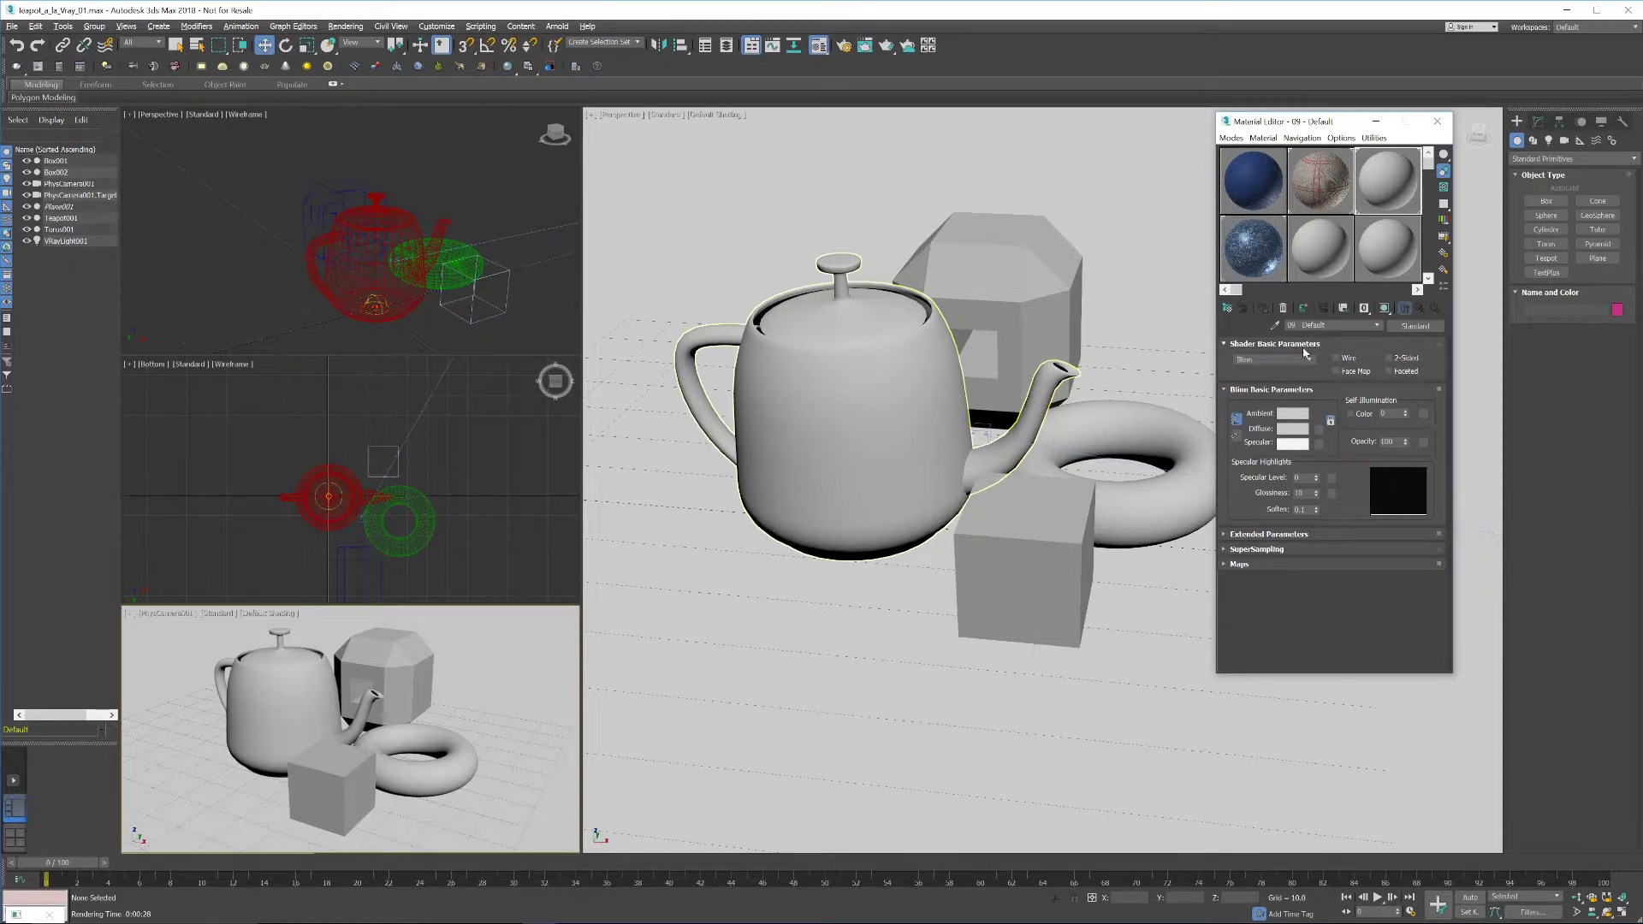
Step: Change the 09 - Default material from Standard to the V-Ray AxfMaterial type
click(1407, 326)
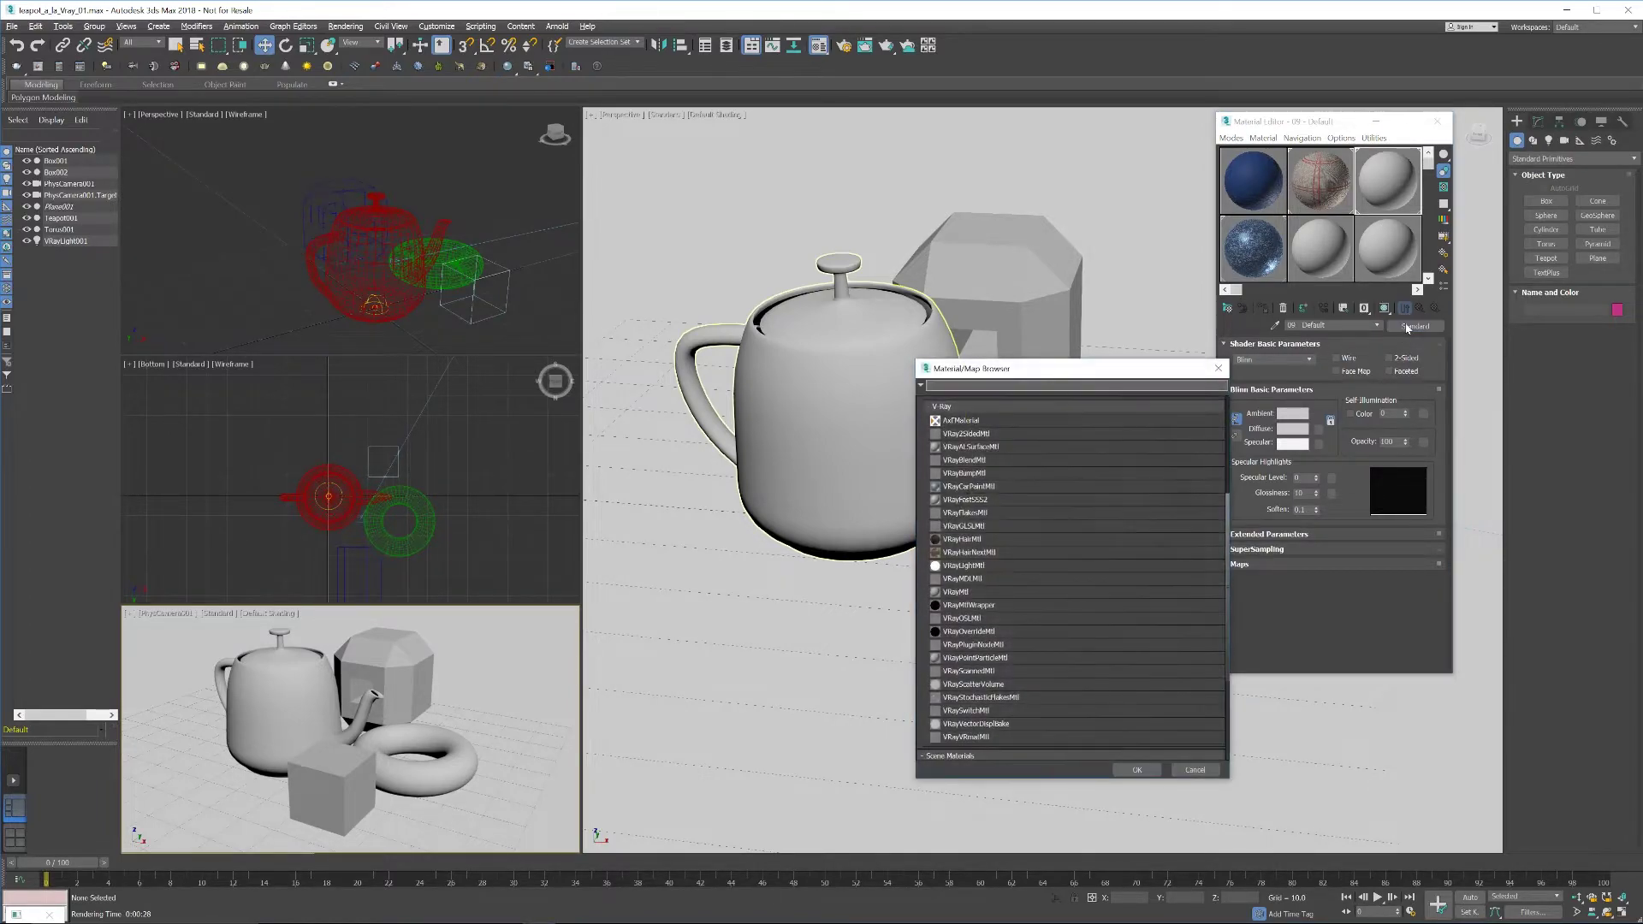
drag(1056, 370, 1018, 225)
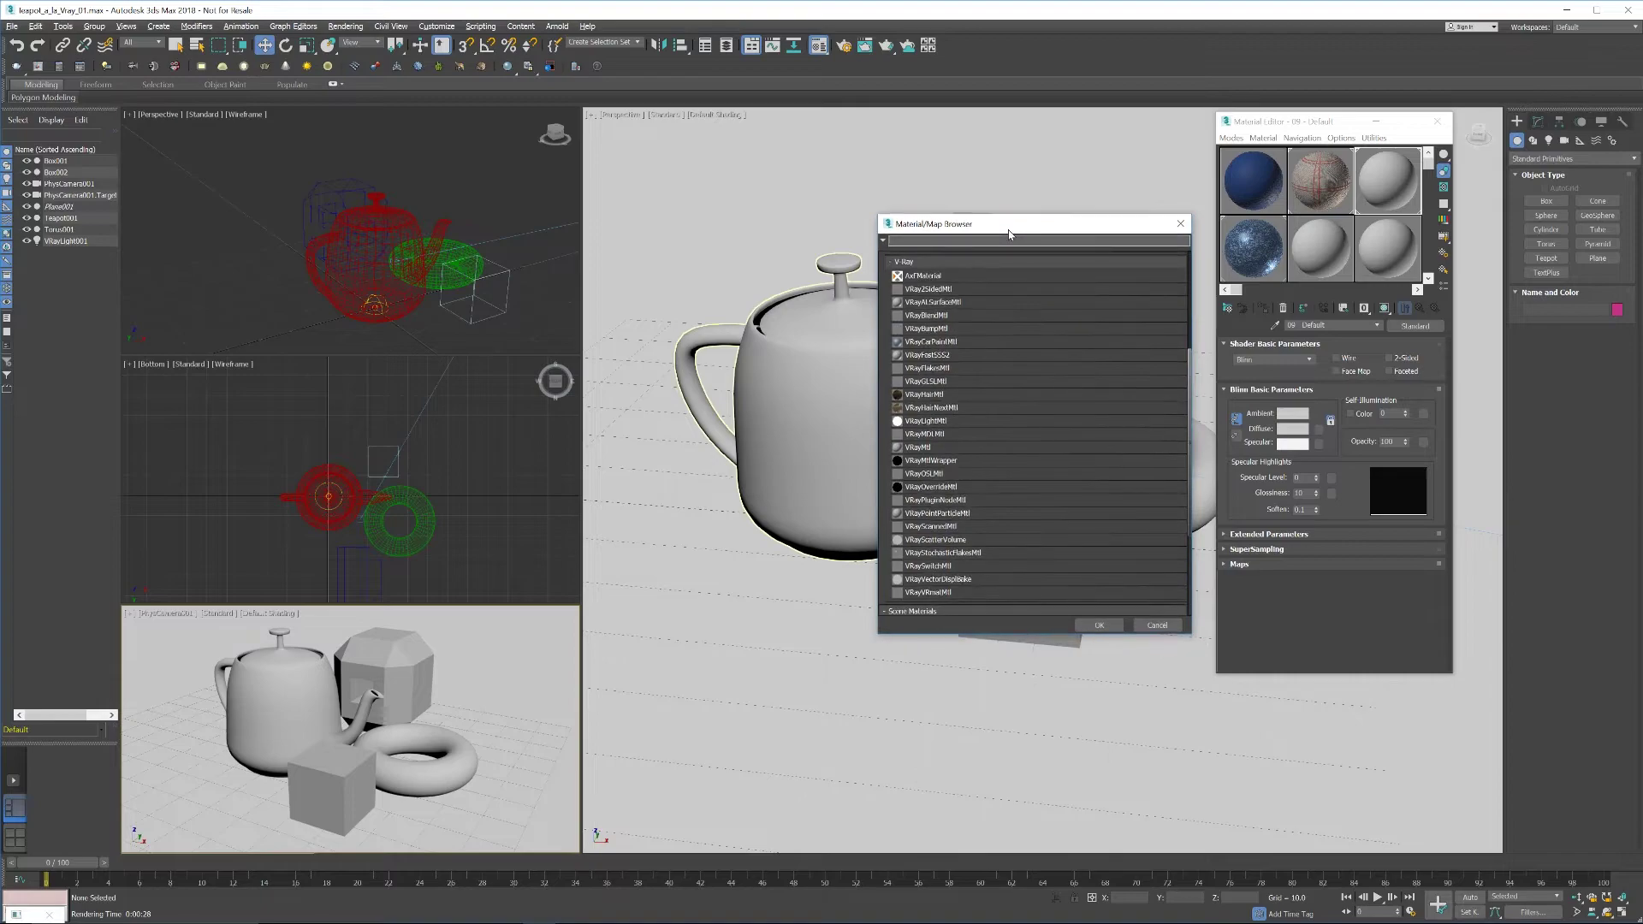
scroll(1008, 264, up, 2)
scroll(1009, 264, up, 3)
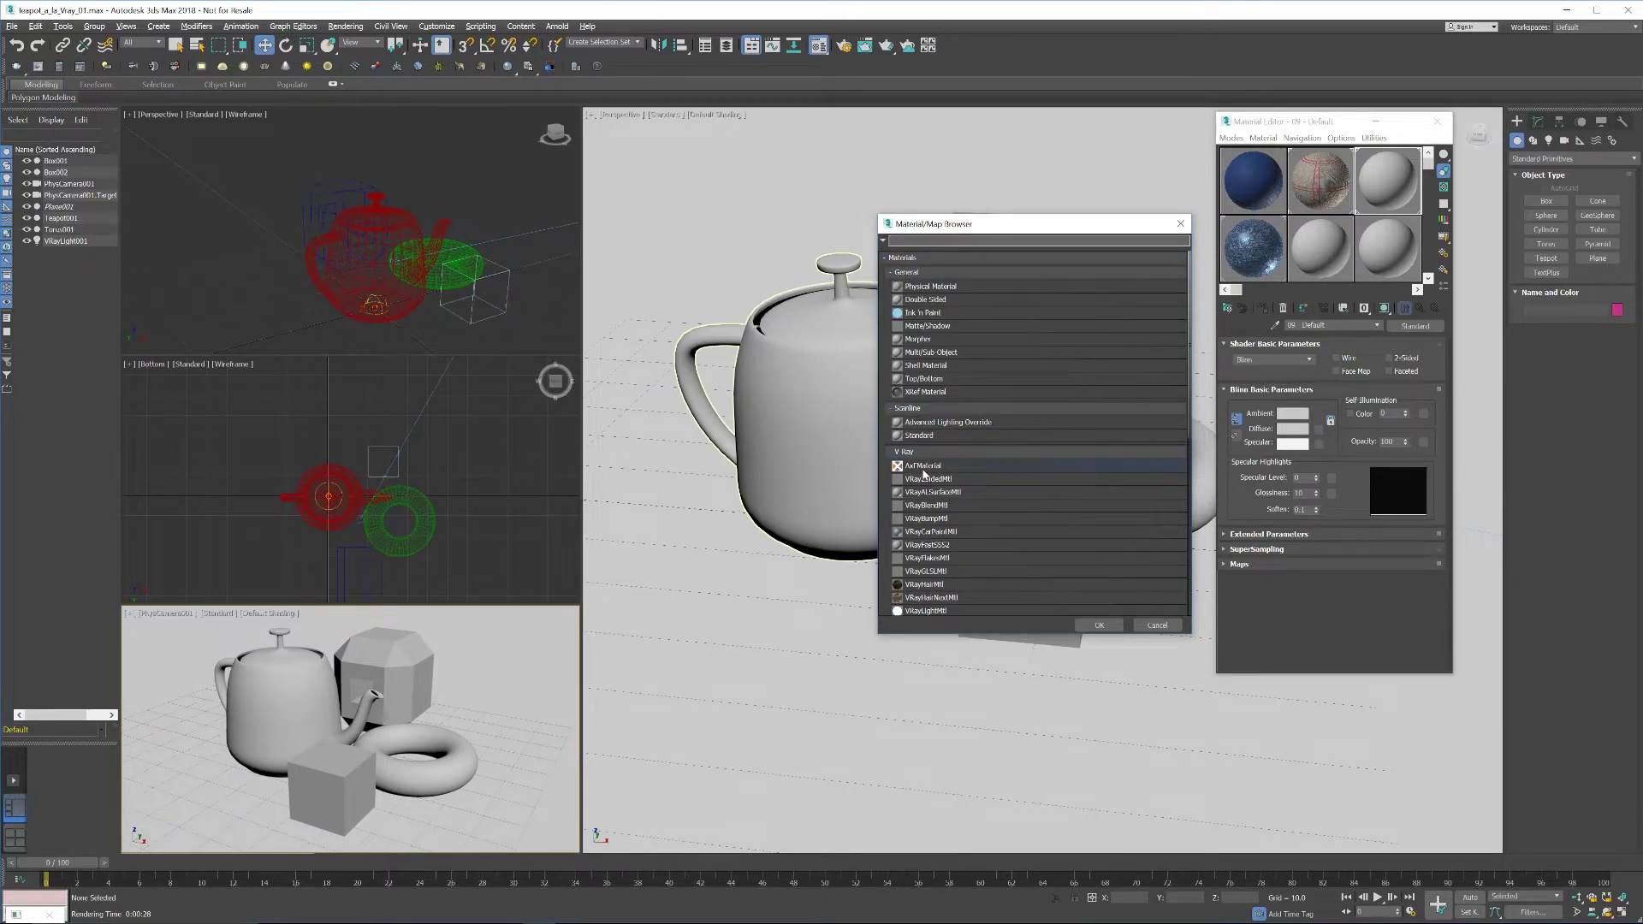
click(922, 469)
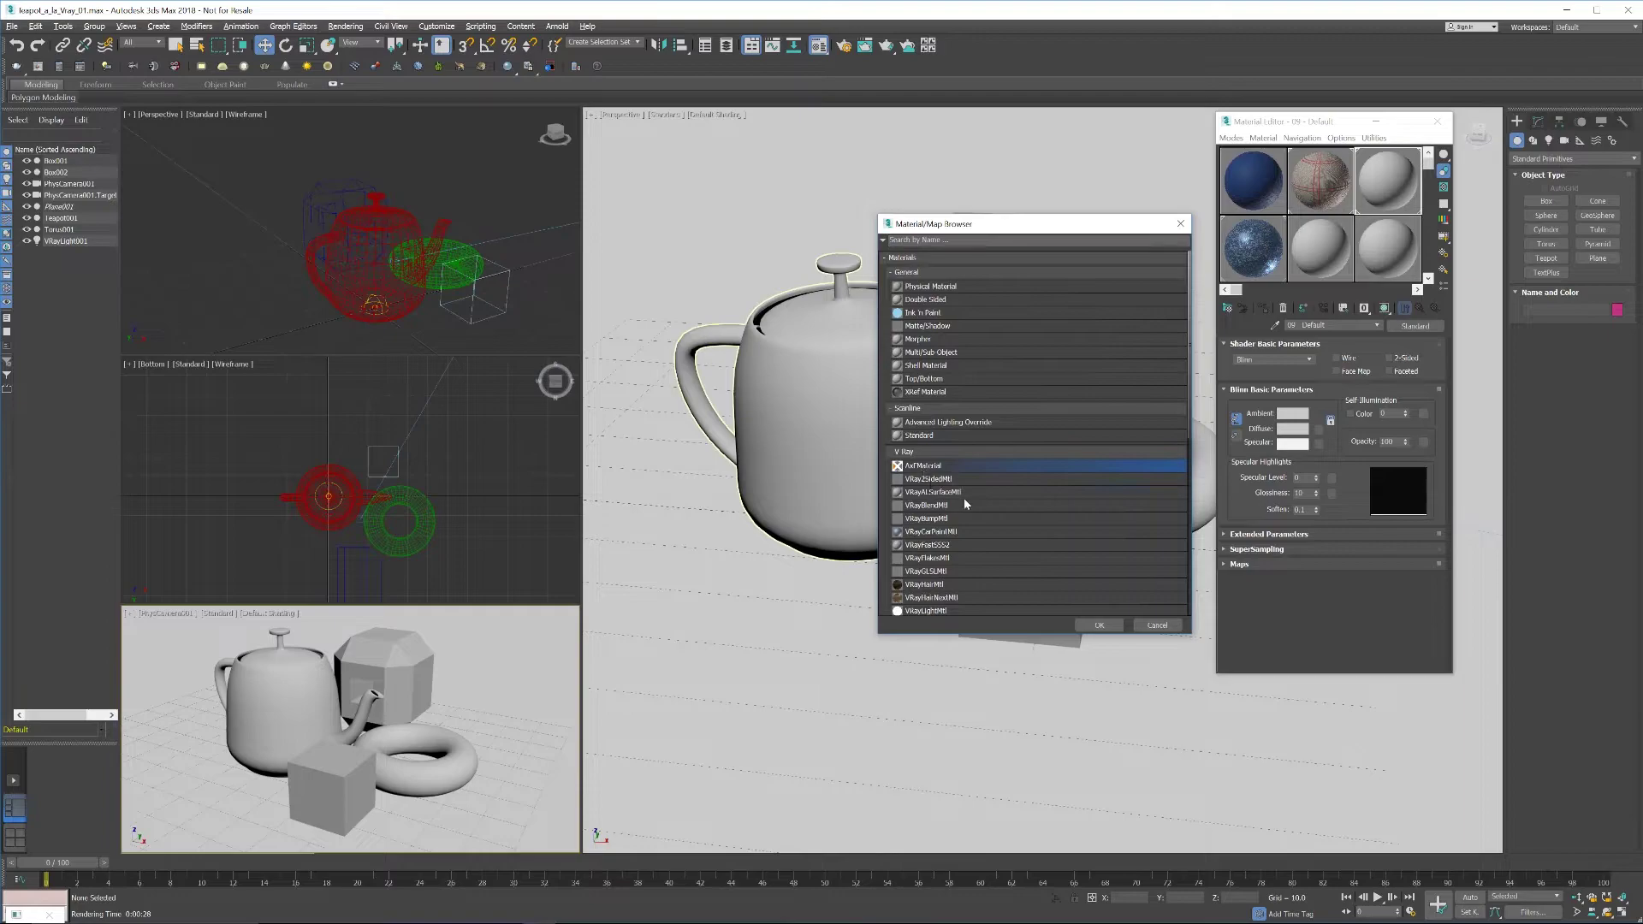
click(1096, 625)
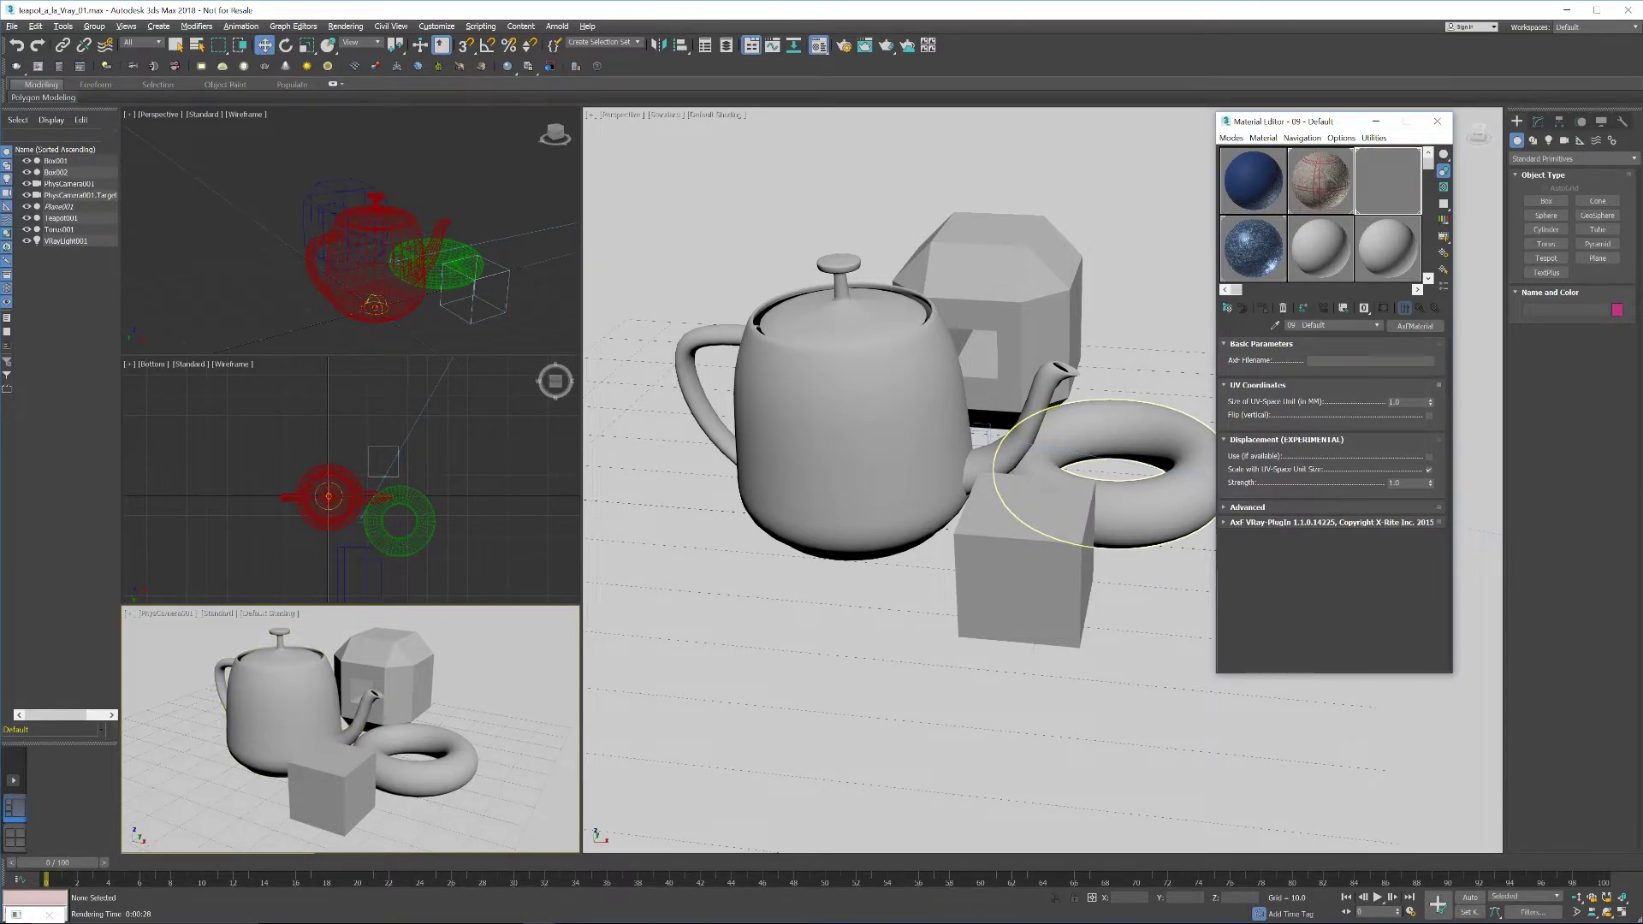
Step: Load Tutorial_BlueDiamondVinyl.axf from the tutorials folder as the AxfMaterial's AxF file
click(1405, 362)
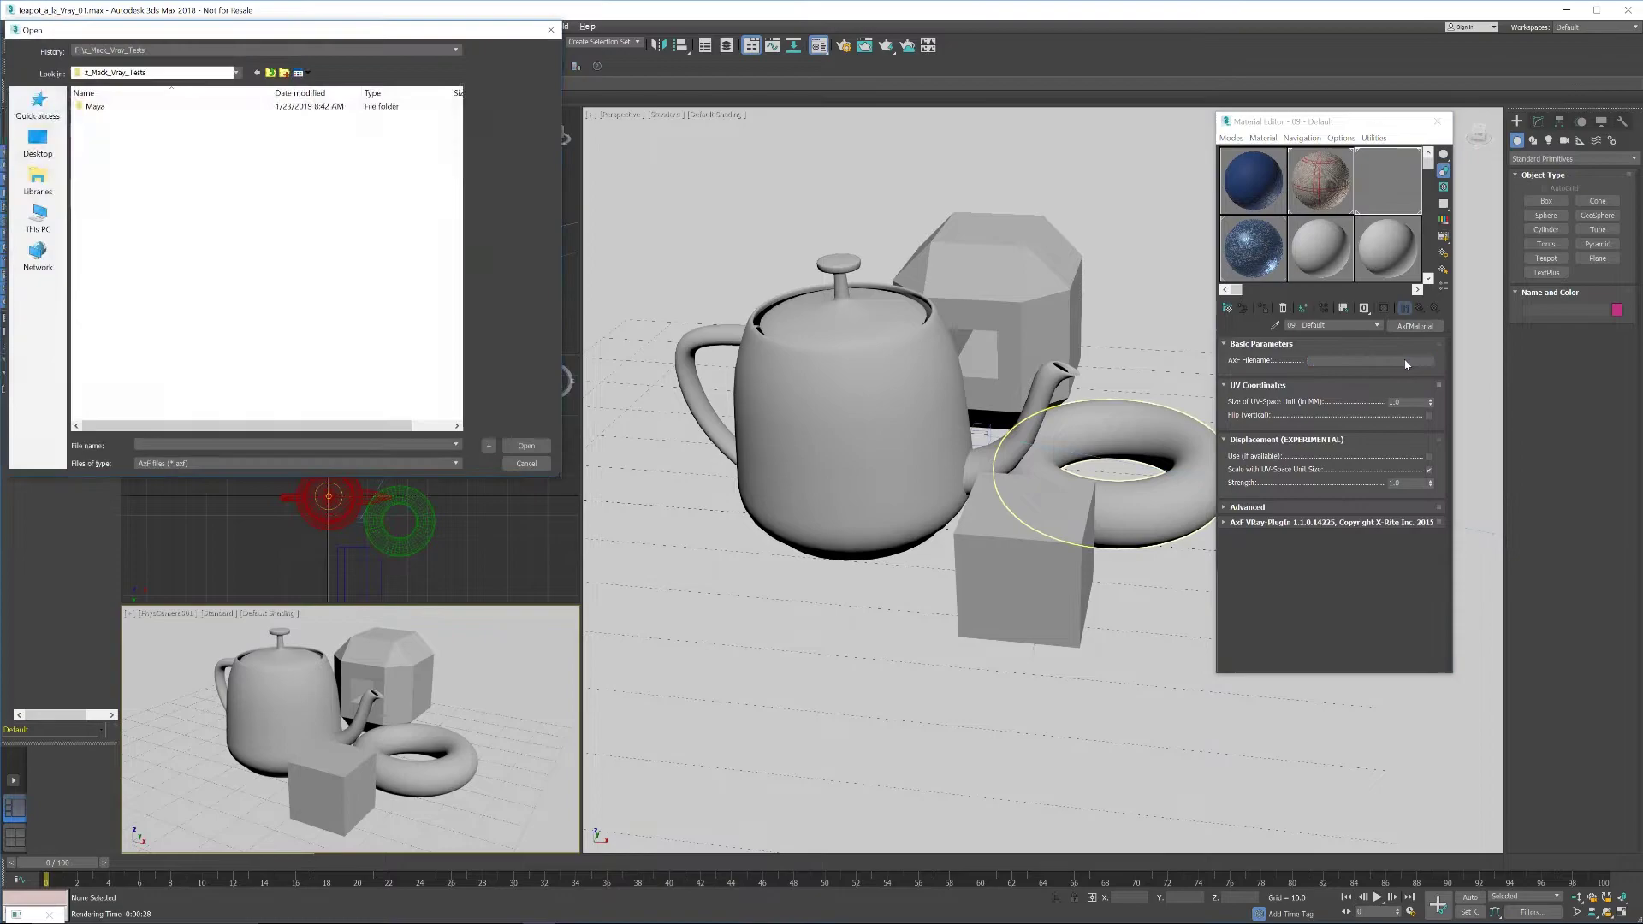
drag(342, 32, 1184, 64)
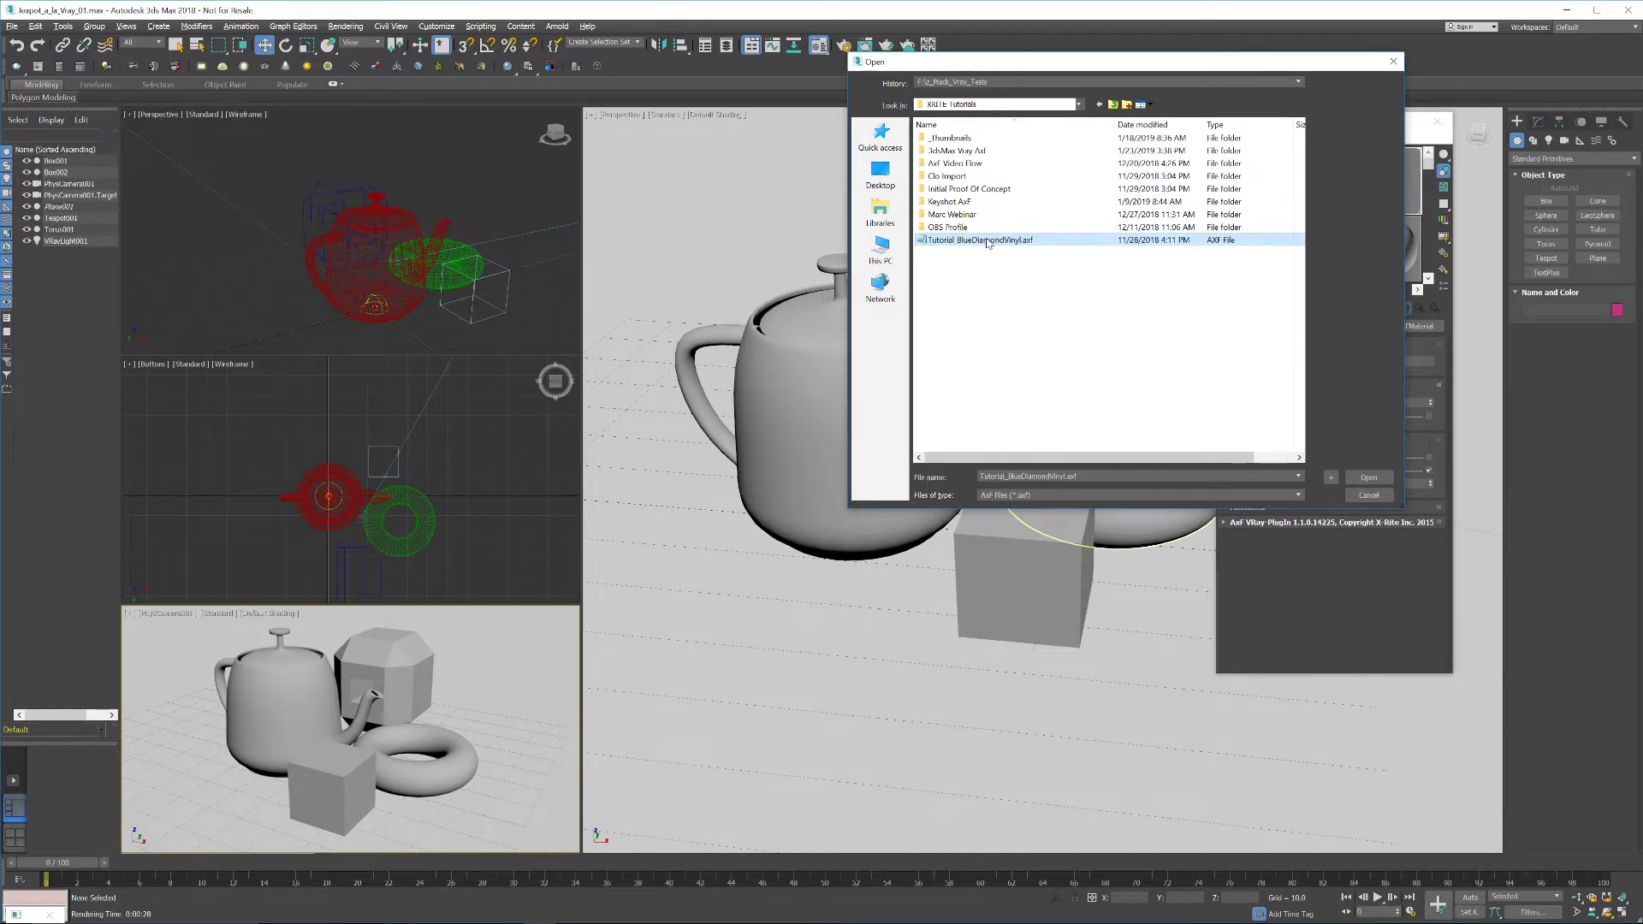
double_click(987, 243)
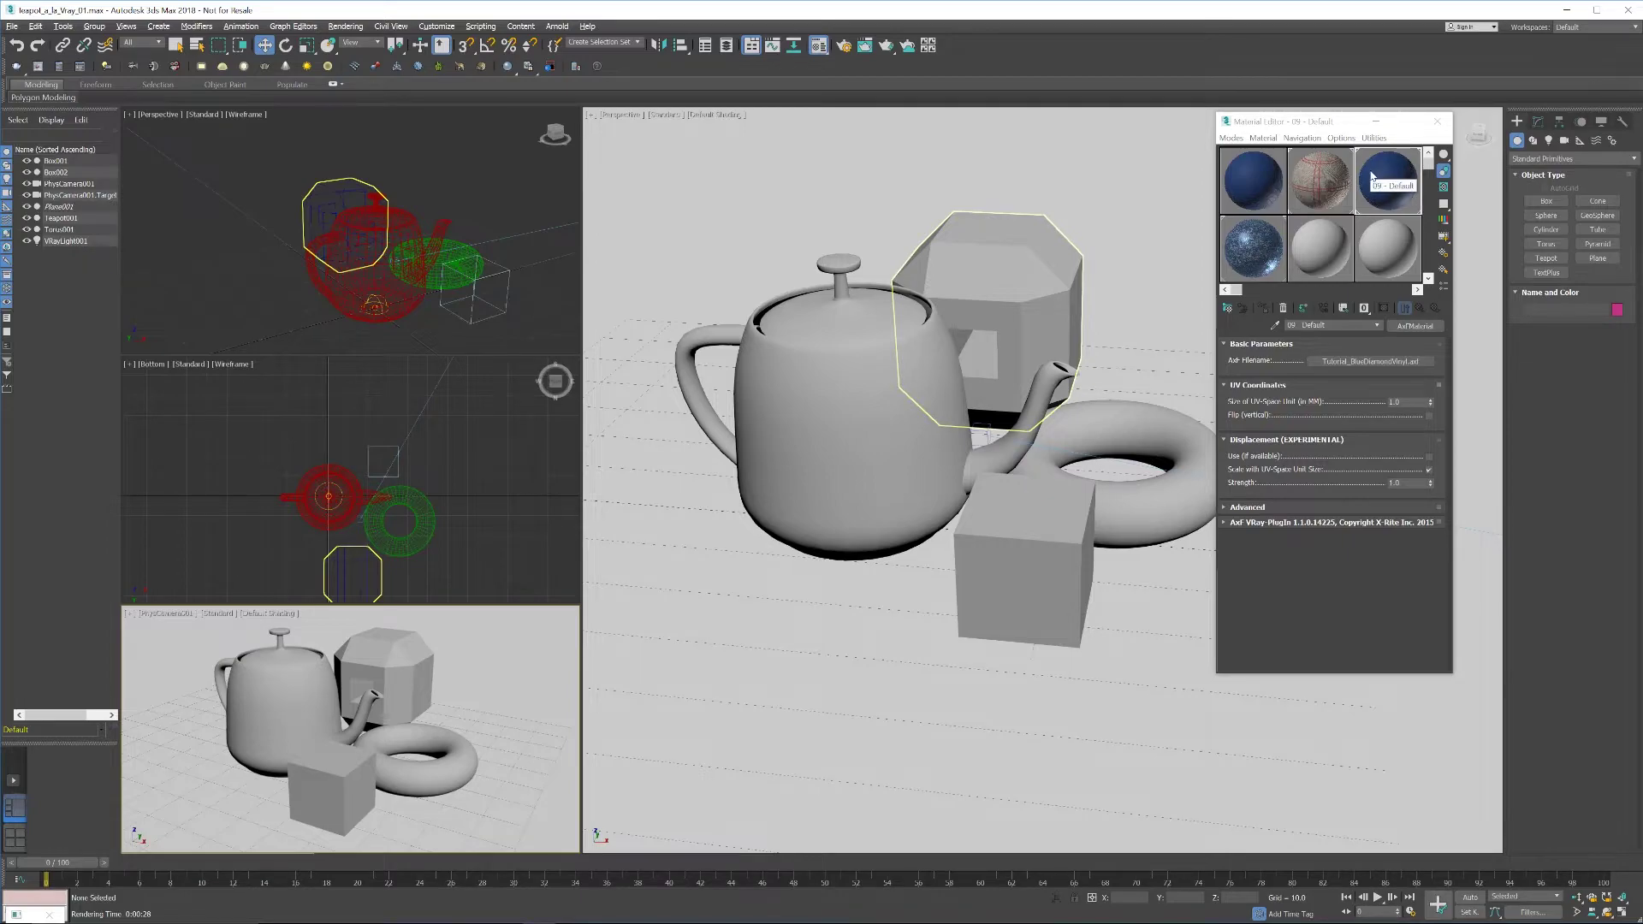
Step: Assign the AxF material to the teapot and set its UV-space unit size to 150, matching Blue Vynal Diamond
drag(1359, 197, 890, 374)
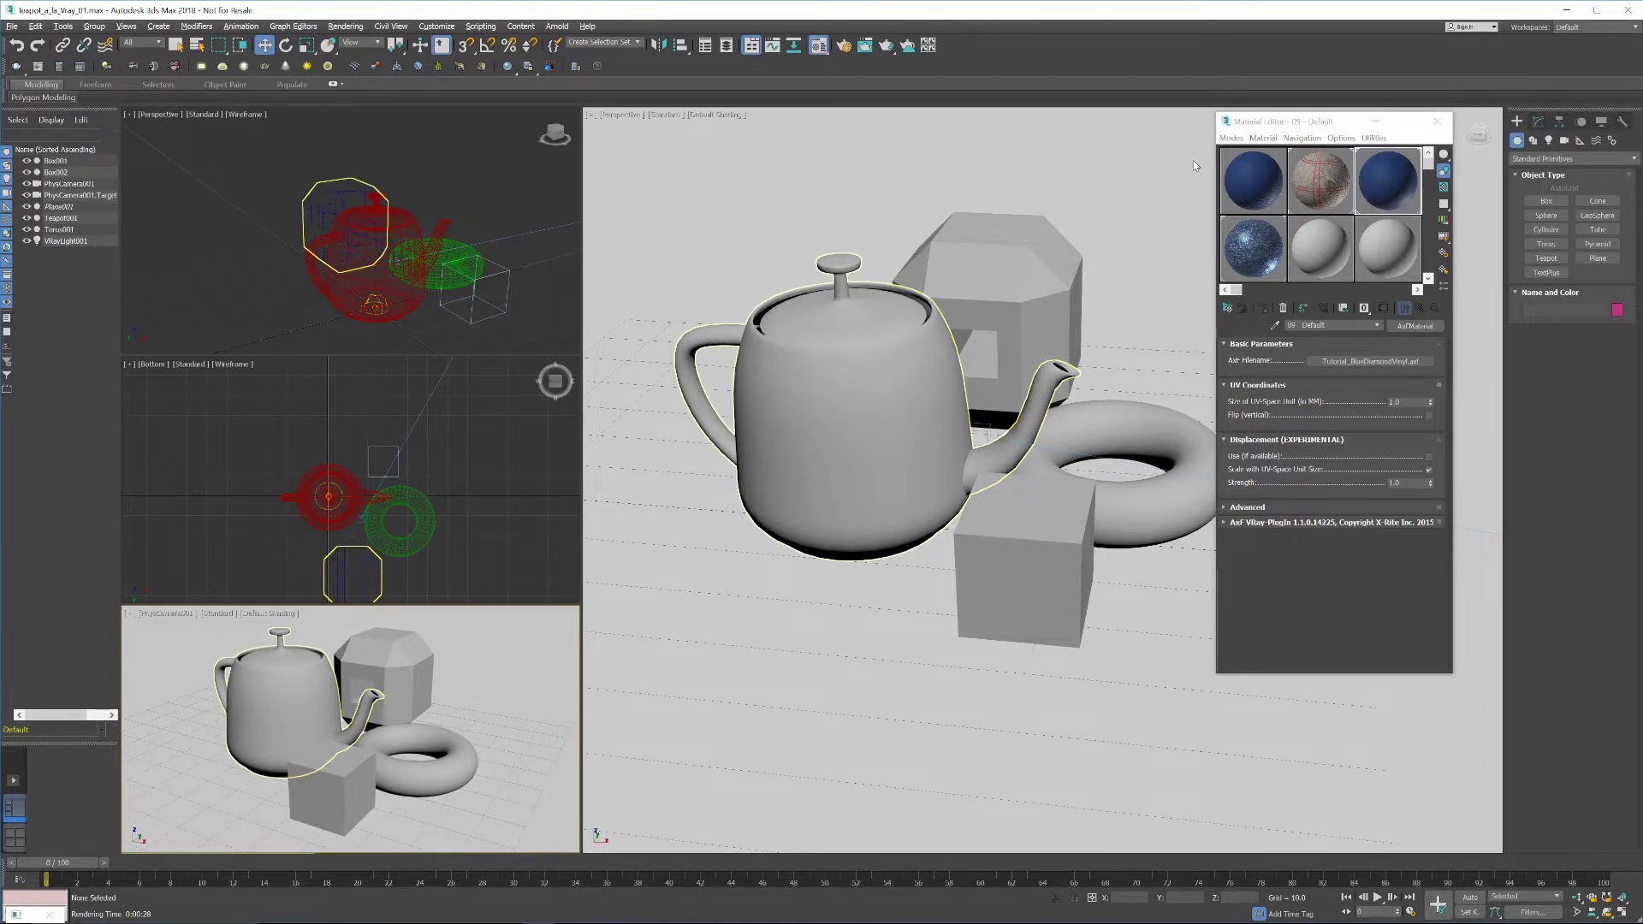
click(1248, 174)
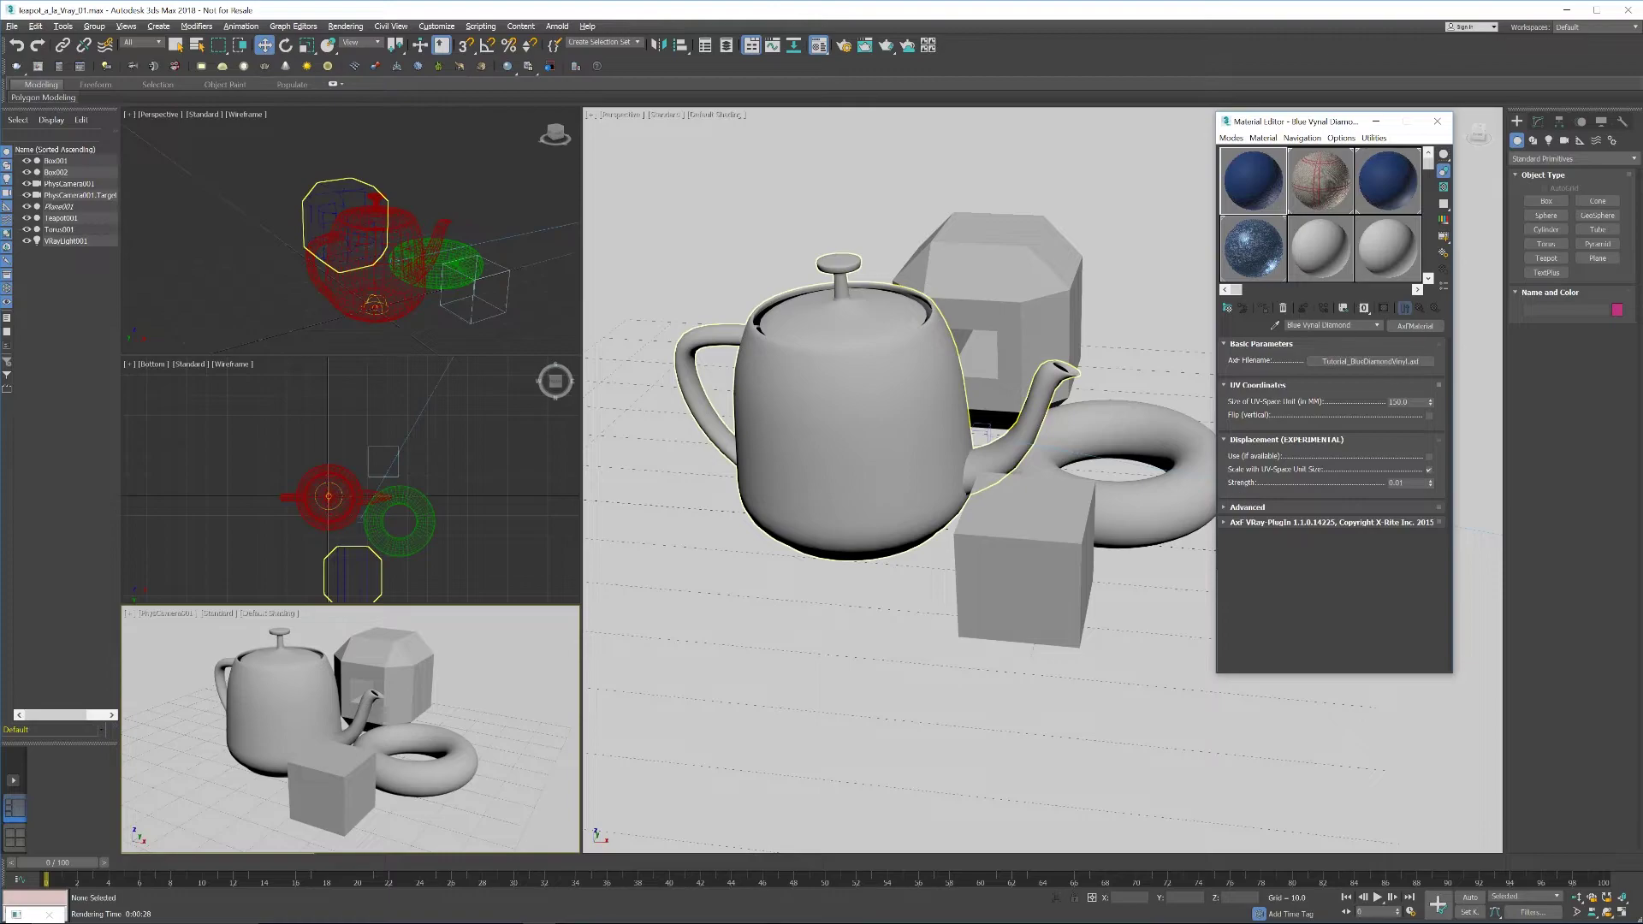
click(1400, 401)
click(1384, 183)
click(1395, 402)
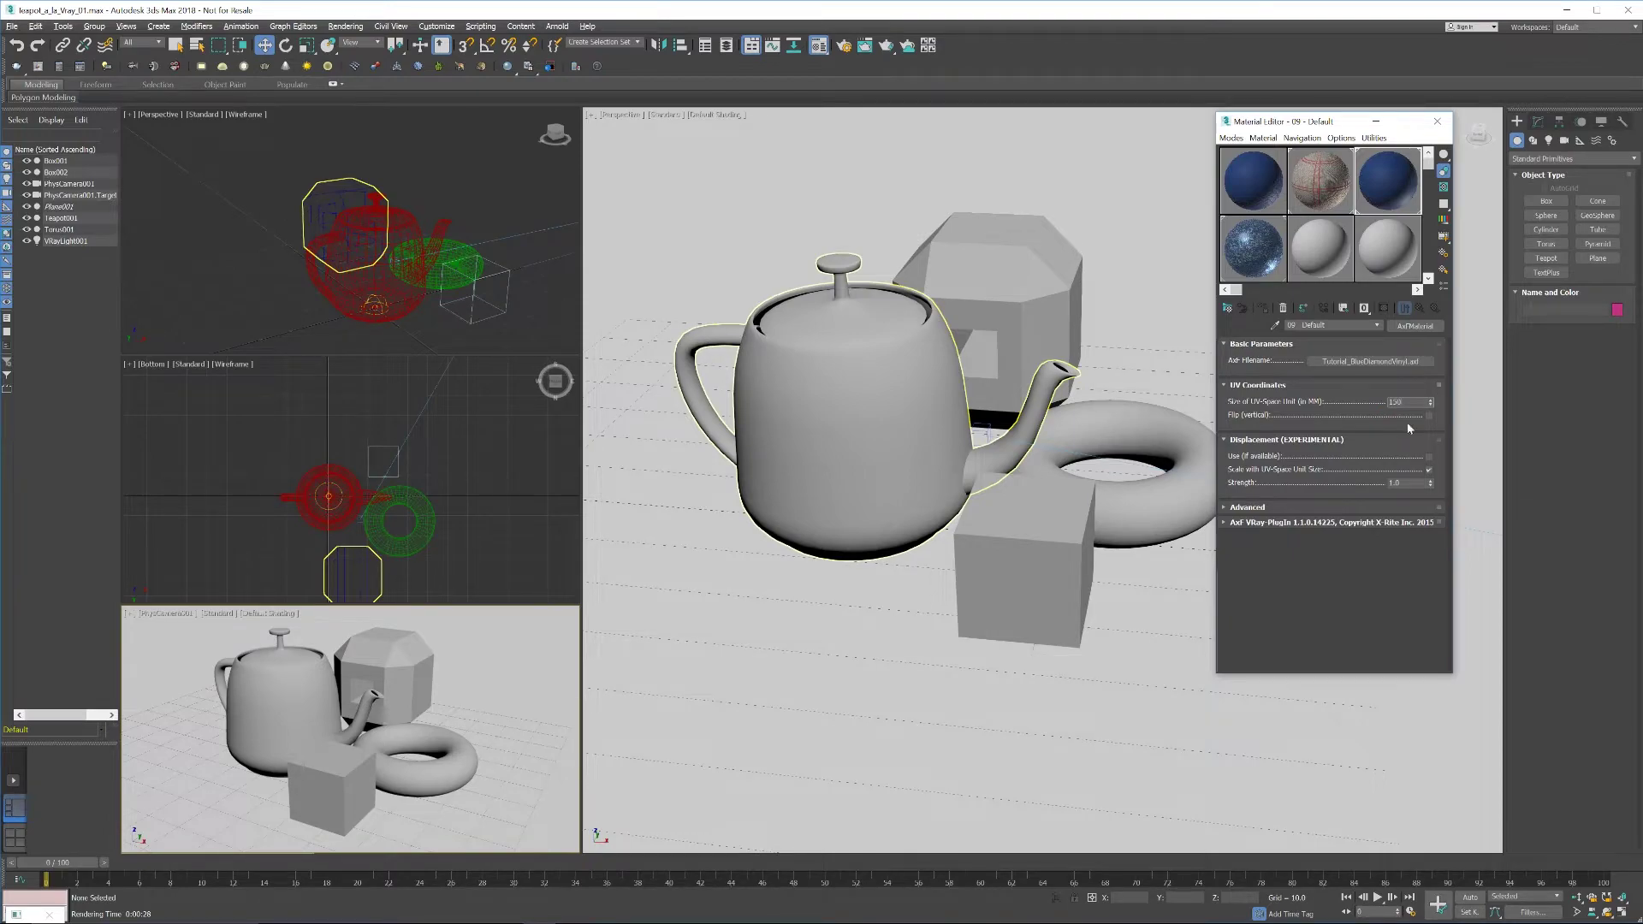
key(Return)
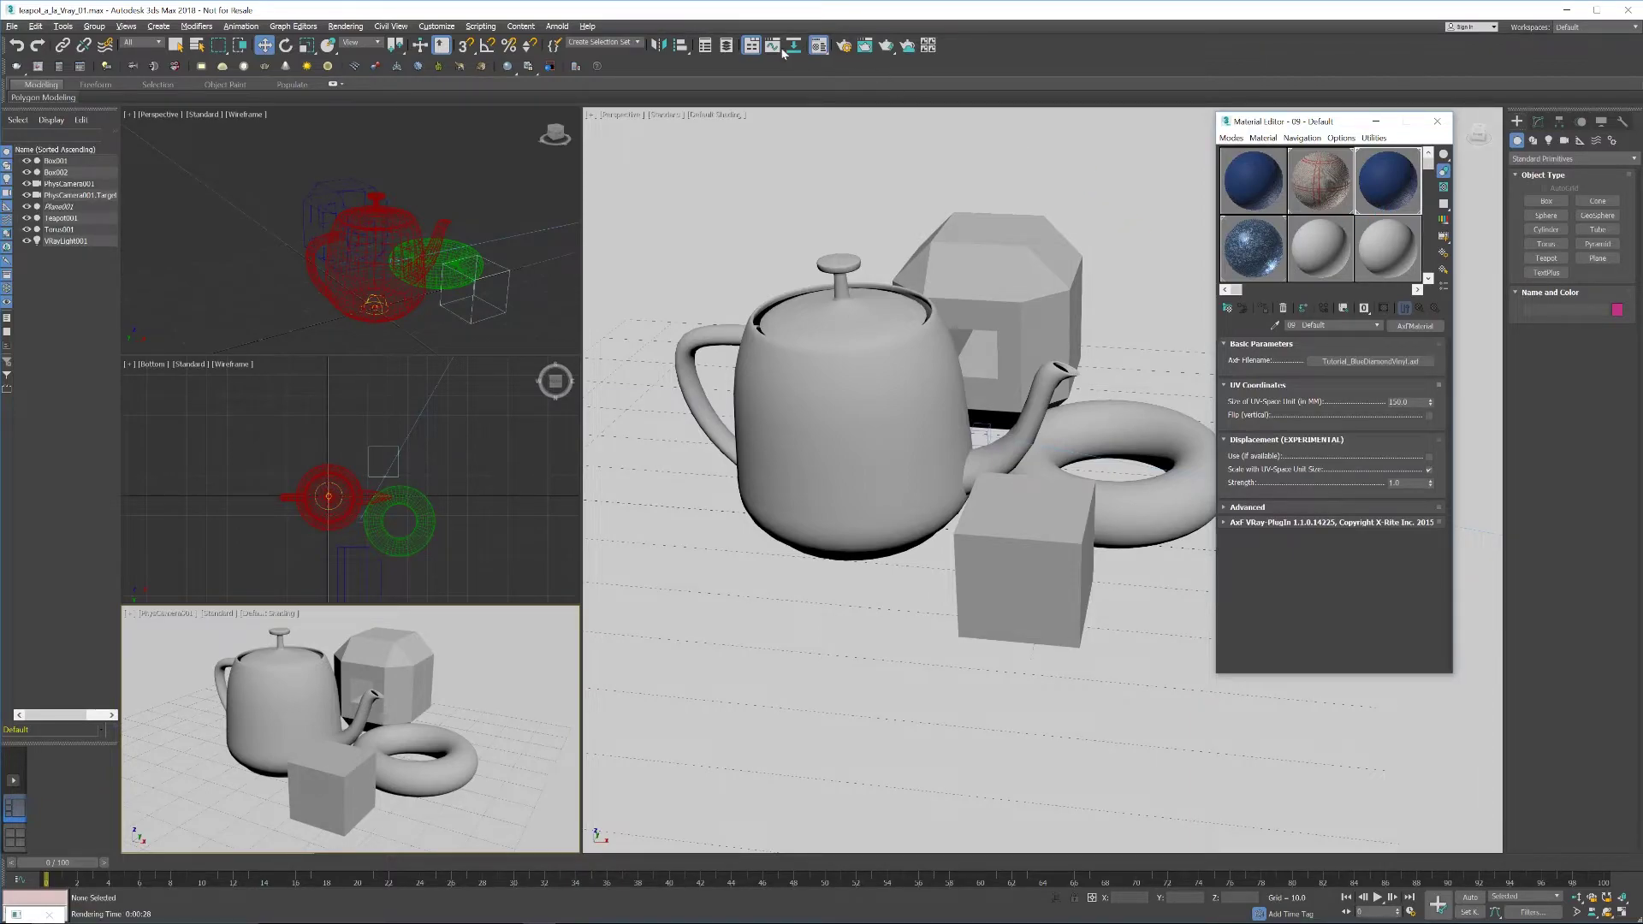
Step: Show the previous render beside the viewports and open V-Ray Render Setup with F10
click(864, 46)
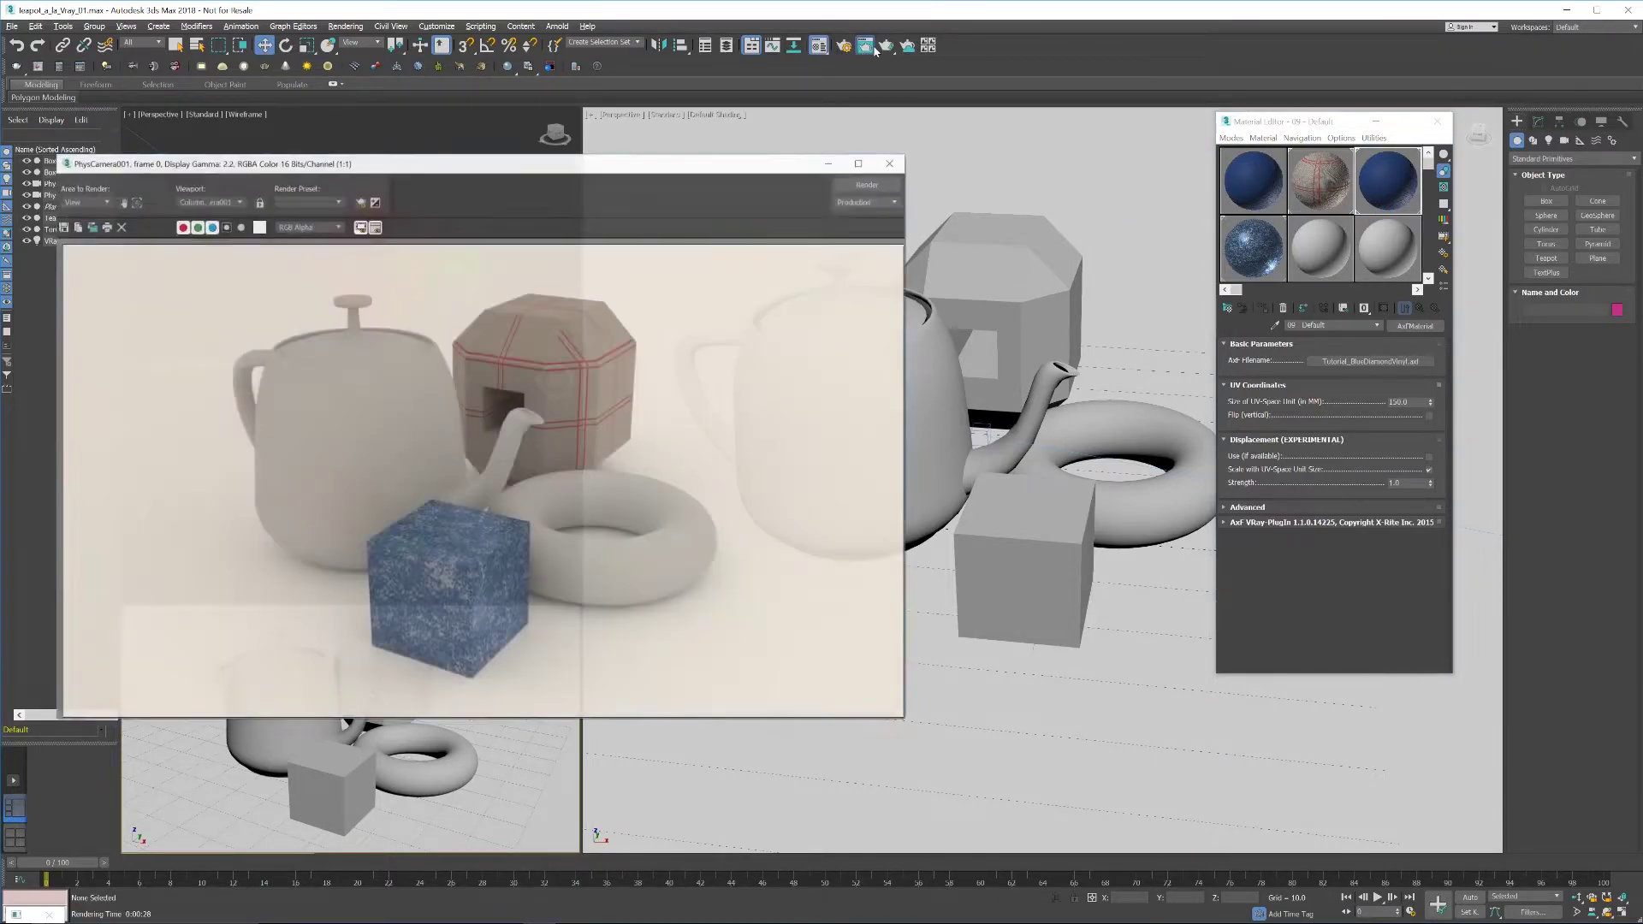
drag(589, 163, 824, 71)
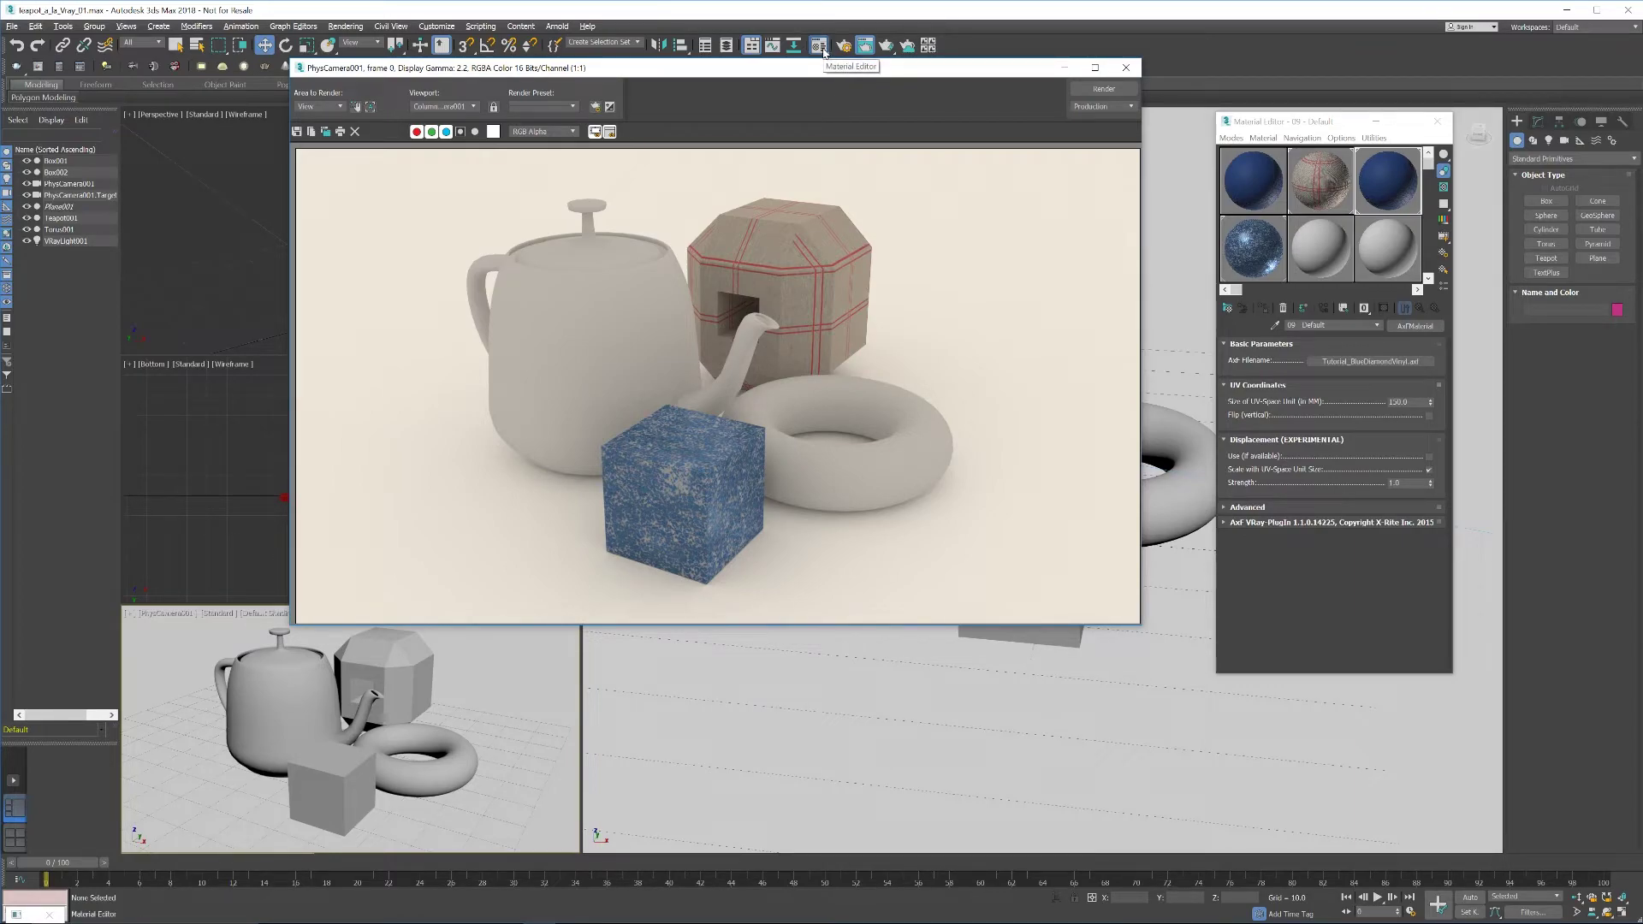
click(823, 49)
click(823, 49)
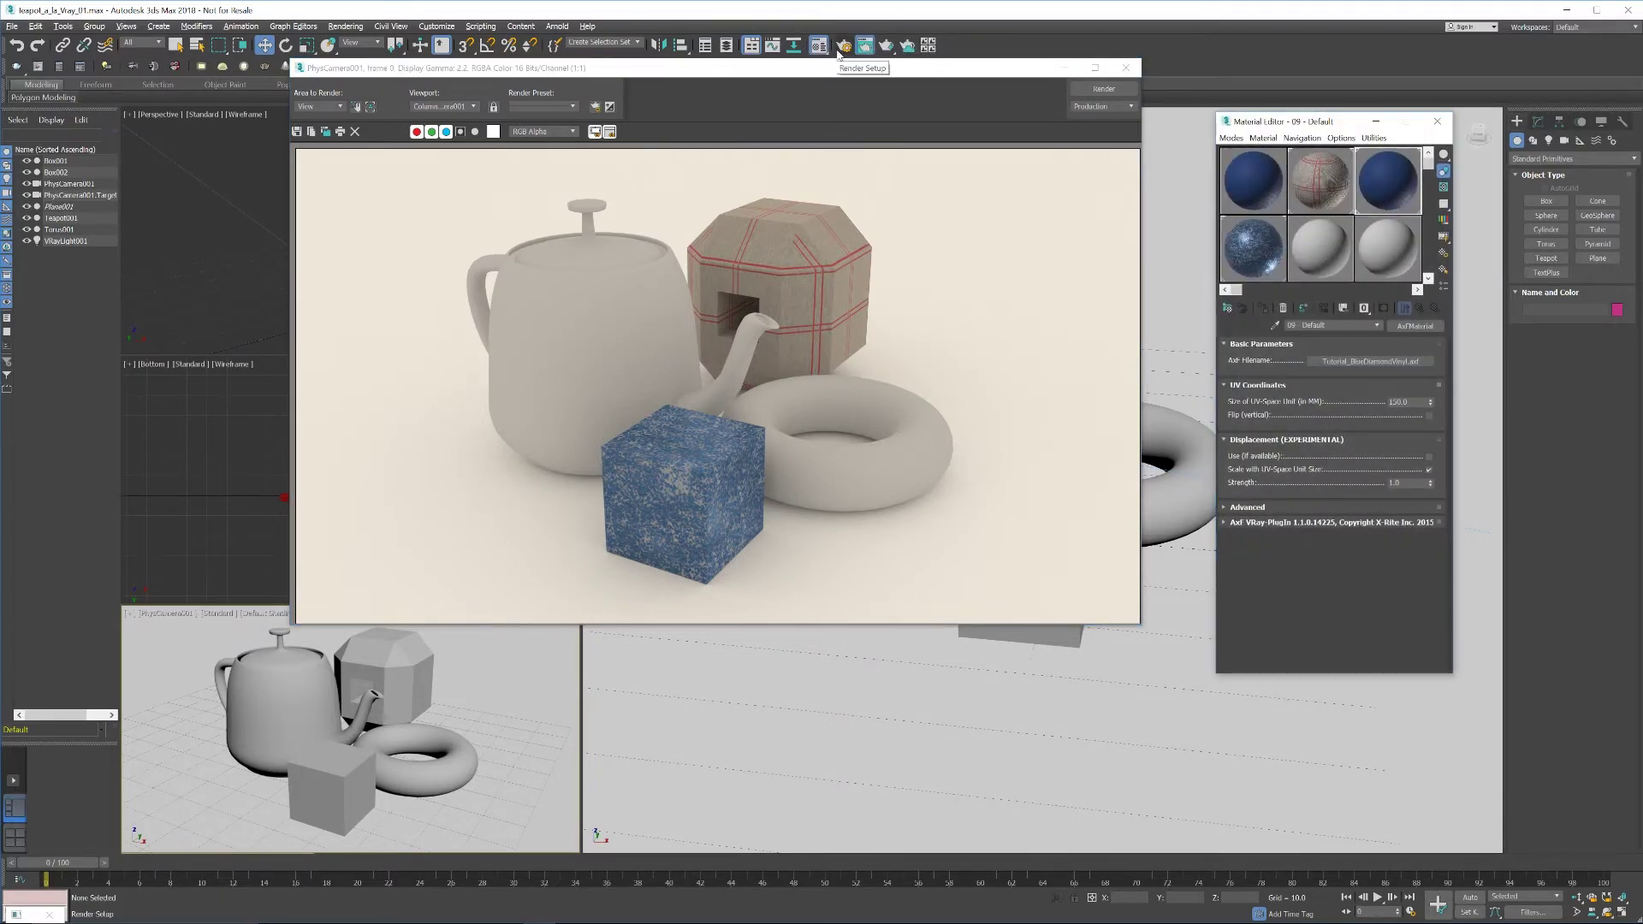
click(484, 414)
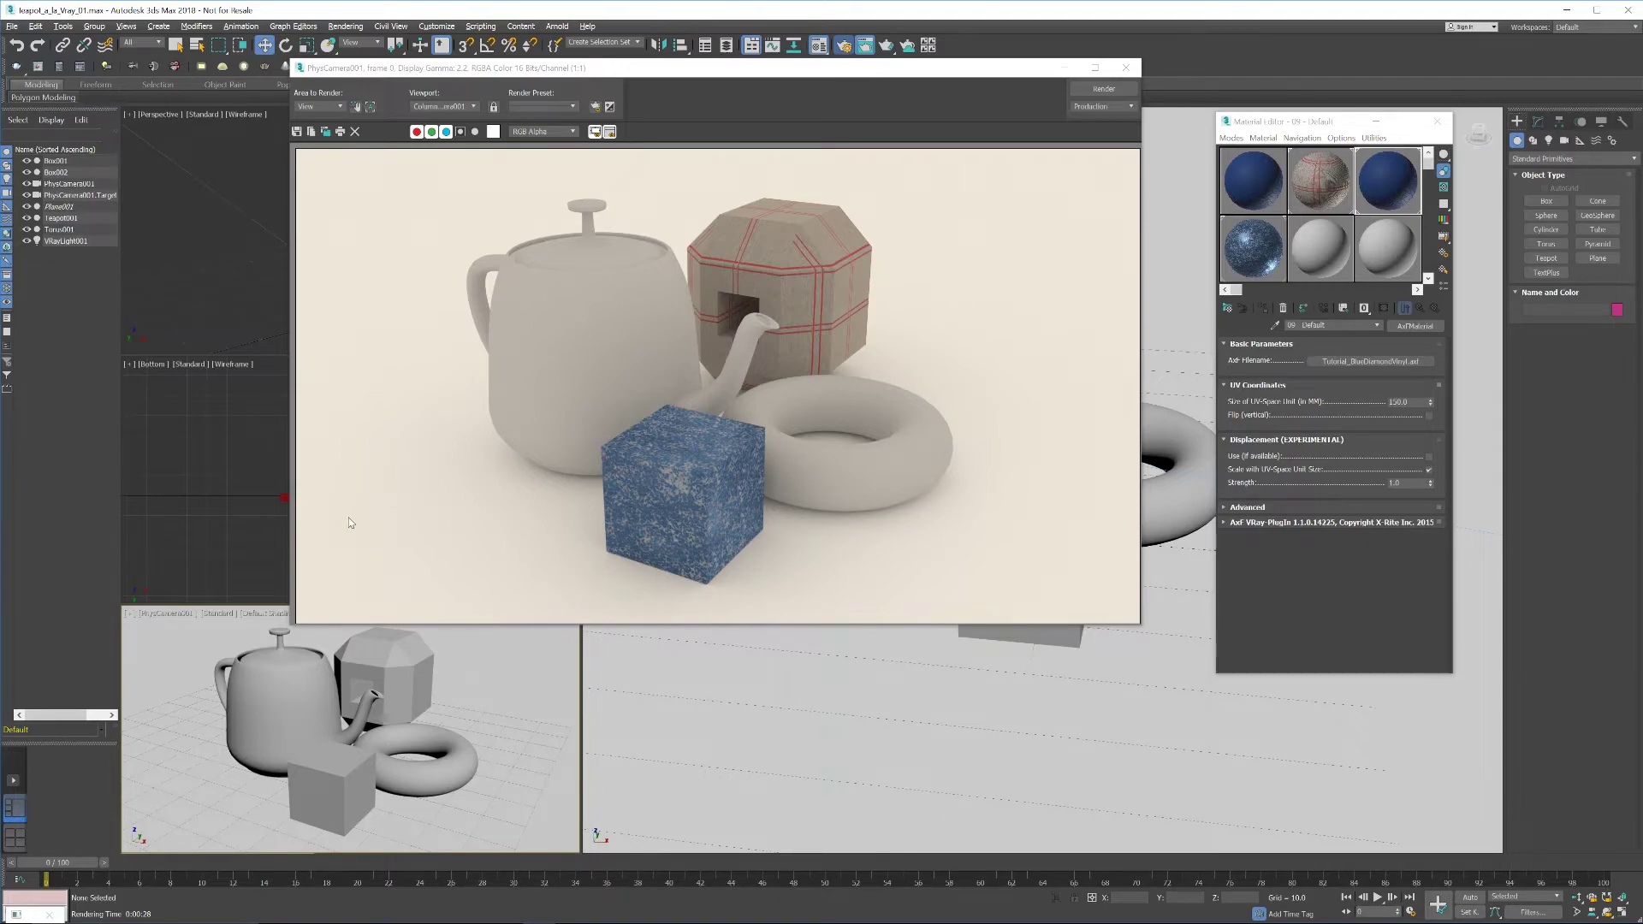
key(F10)
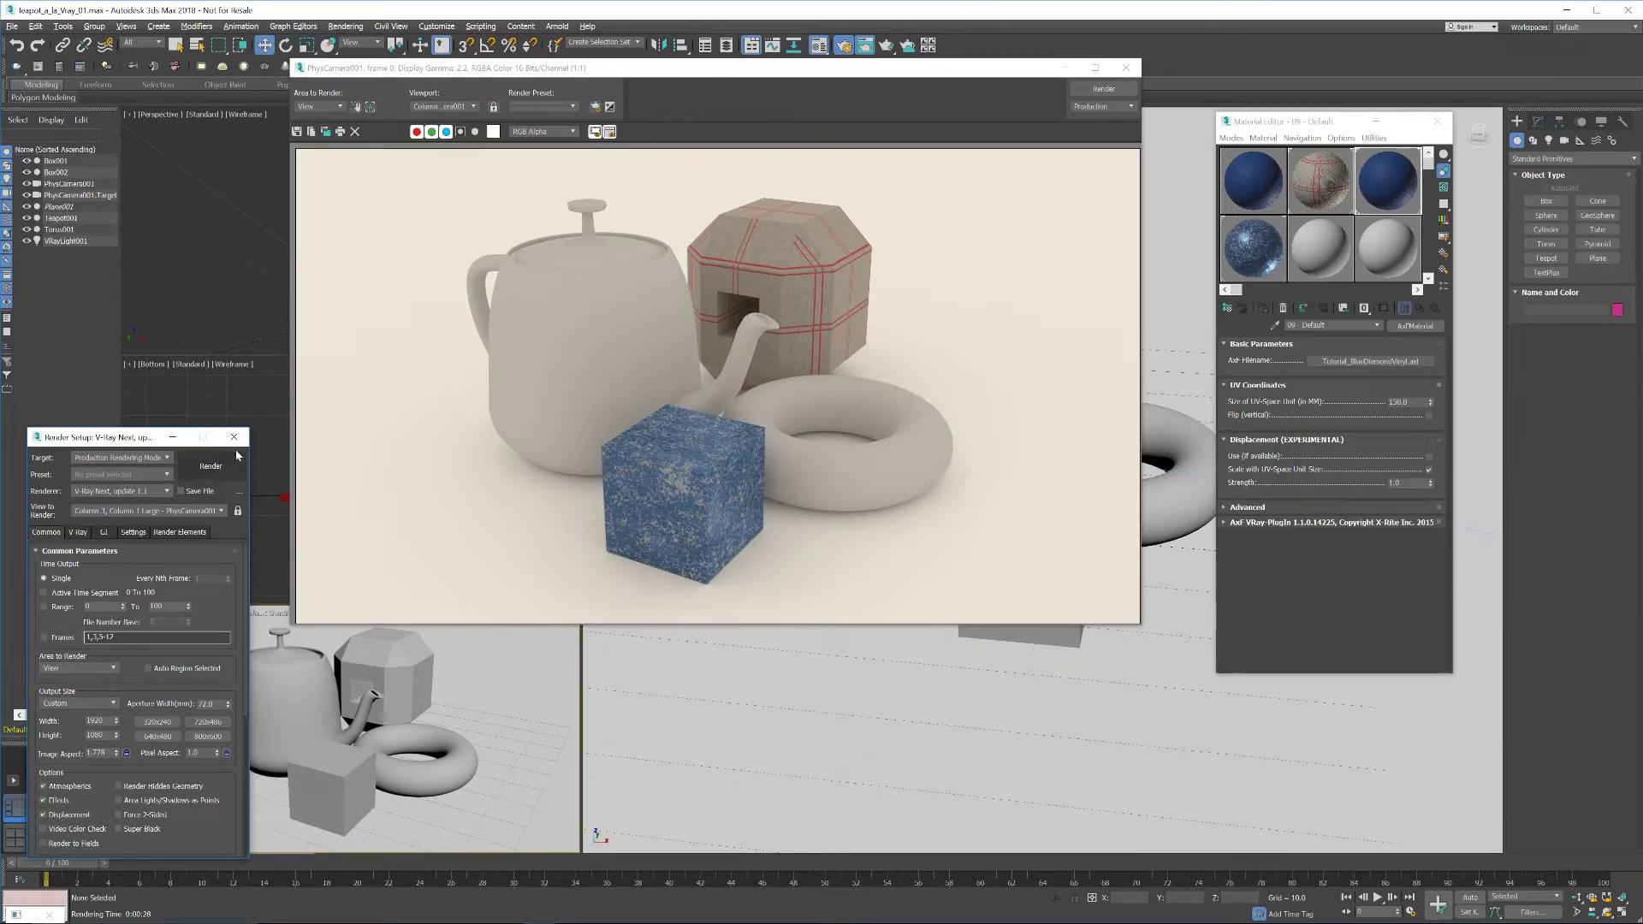
Step: Render the camera view in V-Ray and close the old PhysCamera001 frame window
click(214, 473)
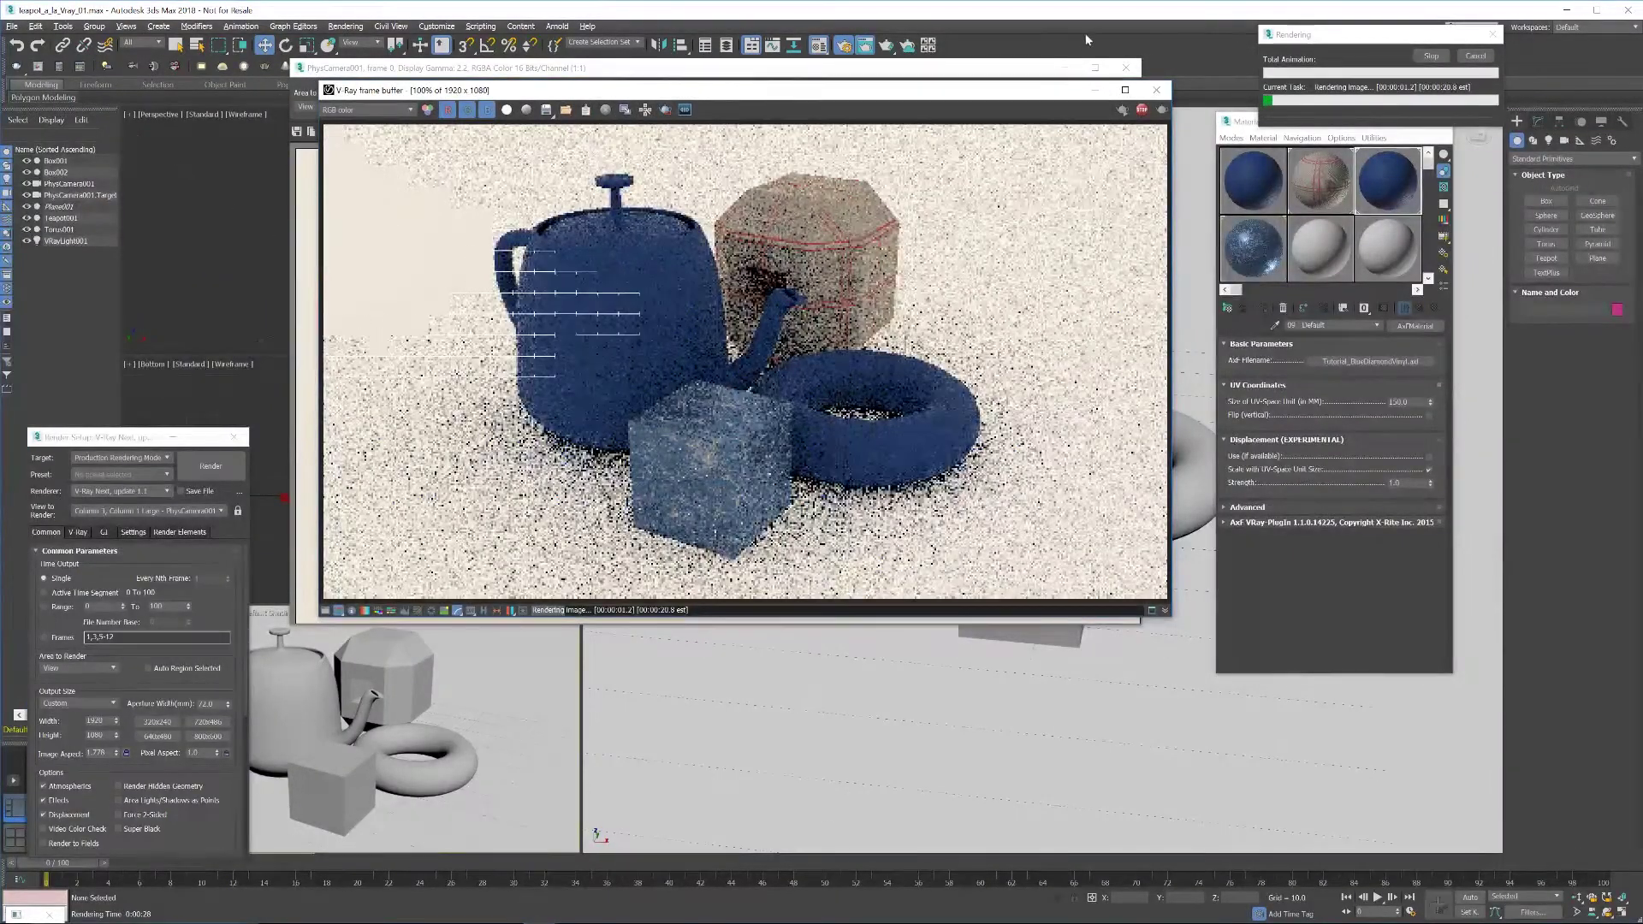
click(1126, 67)
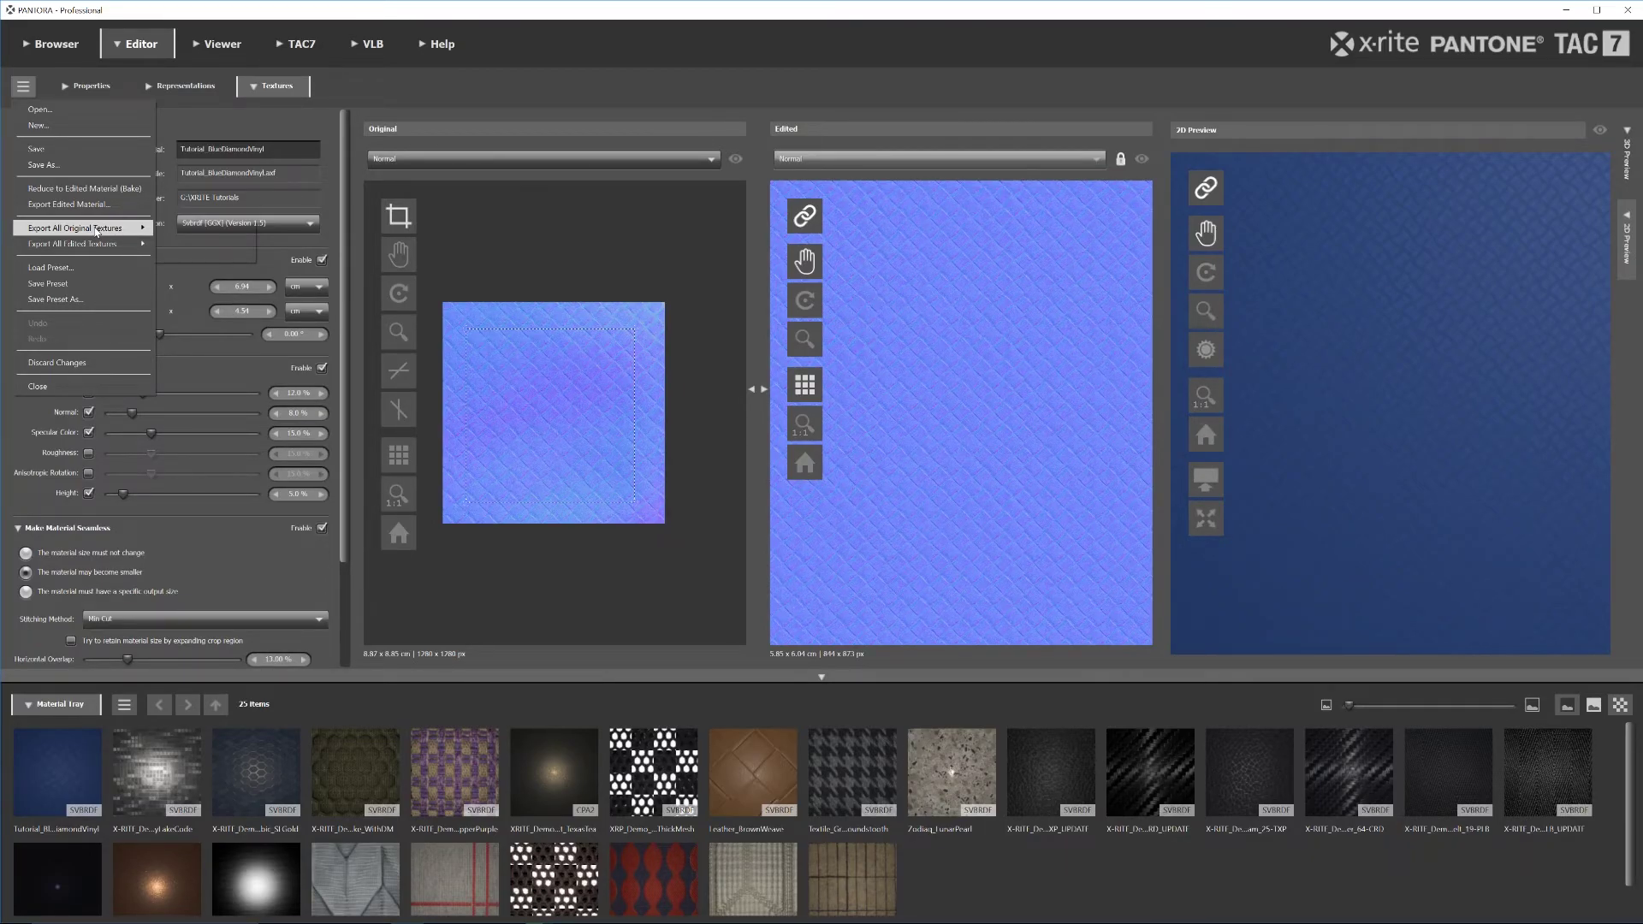
Step: Export all original textures as TIFF images with the ChaosGroup VRay VRayMtl preset
click(742, 558)
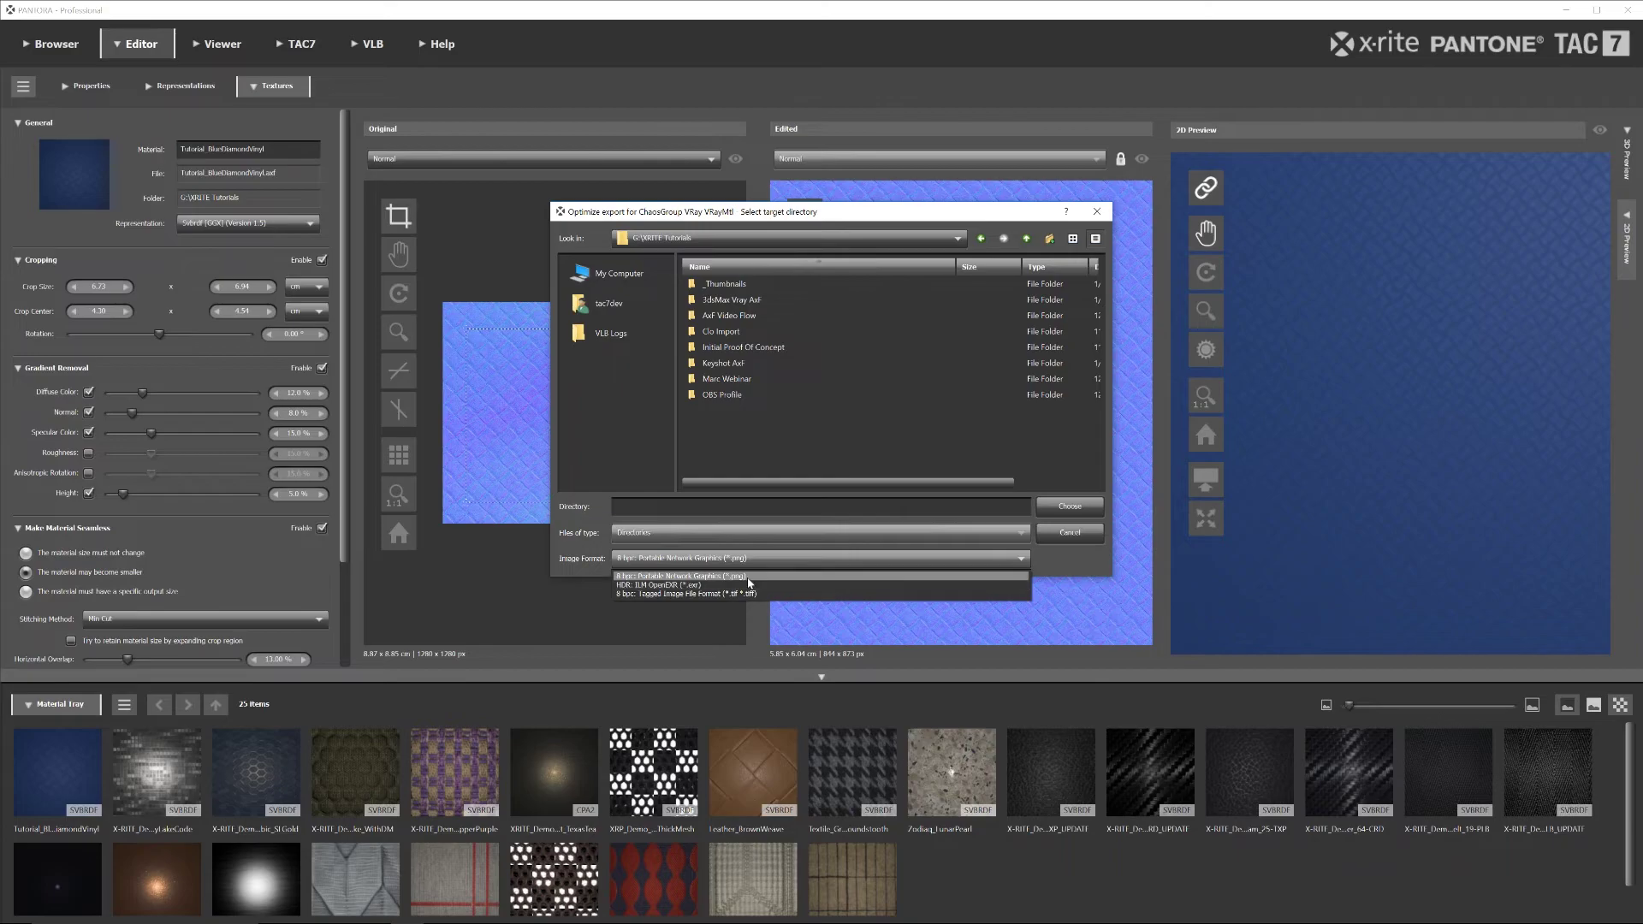
click(789, 595)
click(1072, 534)
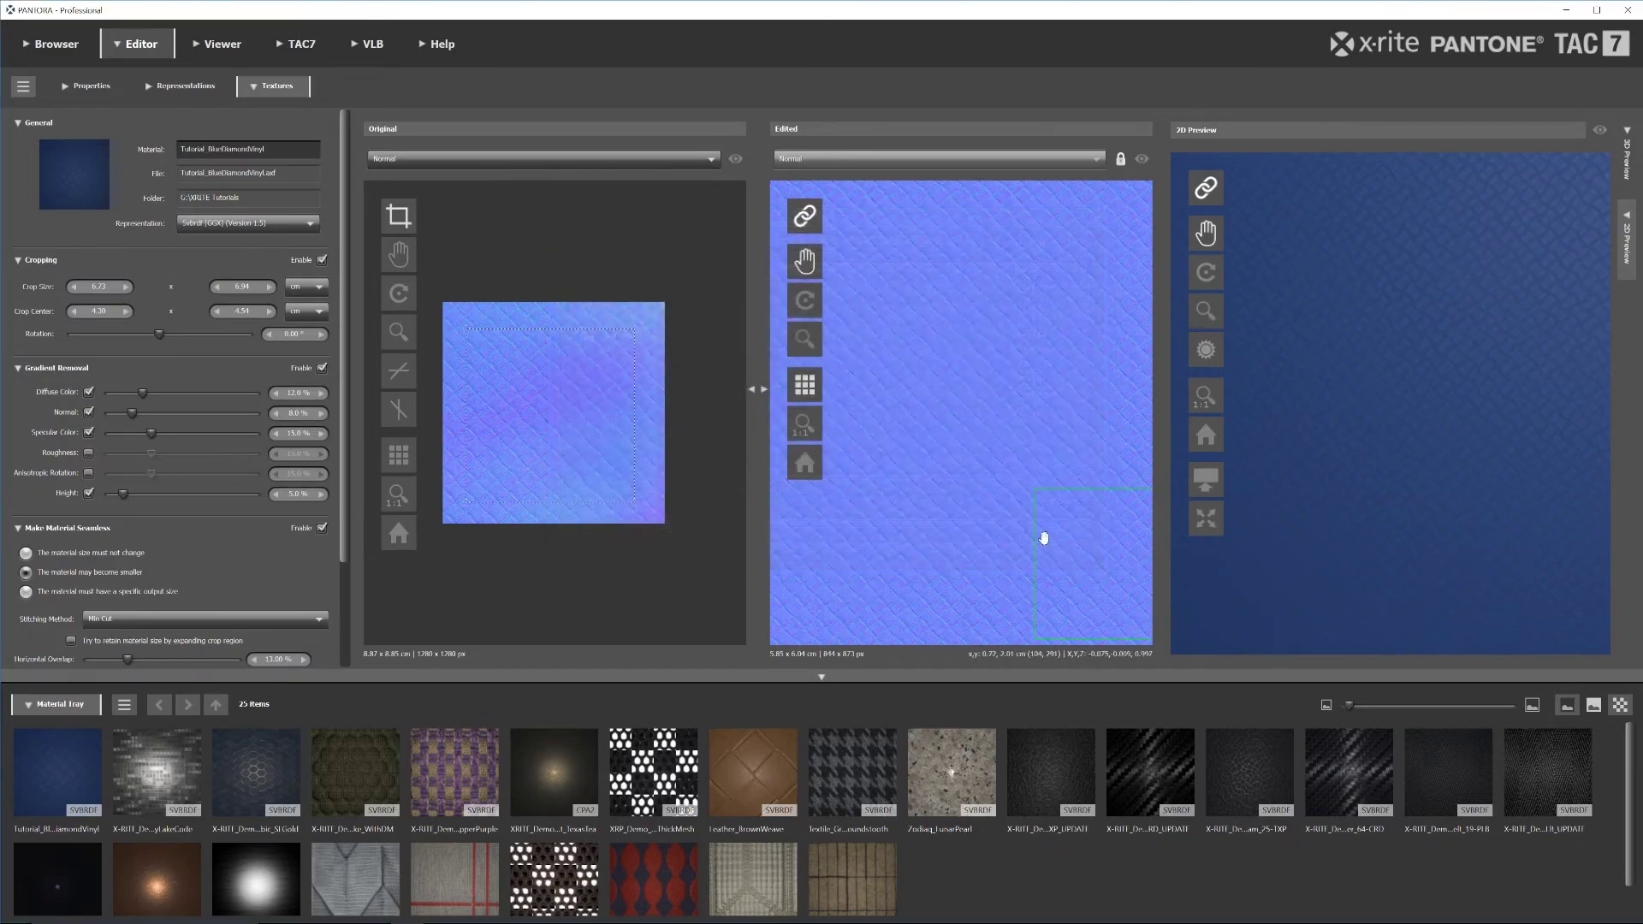